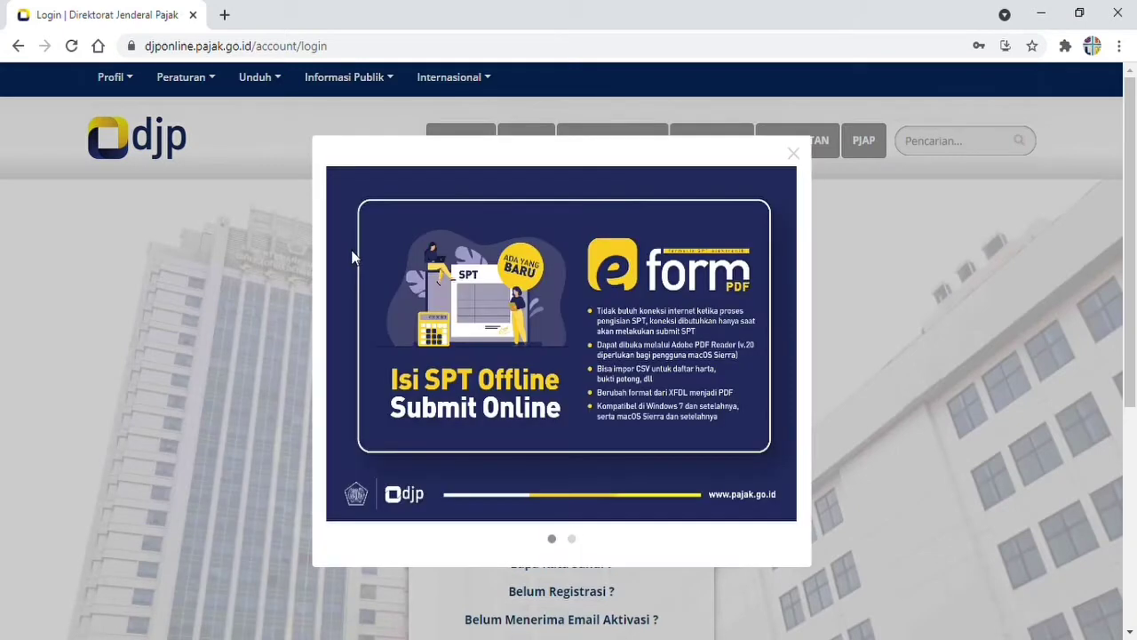
Close the e-Form announcement popup on the DJP Online login page
{"action": "left_click", "coordinate": [799, 153]}
Enter the taxpayer's NPWP in the first login field, correcting mistyped characters
{"action": "left_click", "coordinate": [614, 333]}
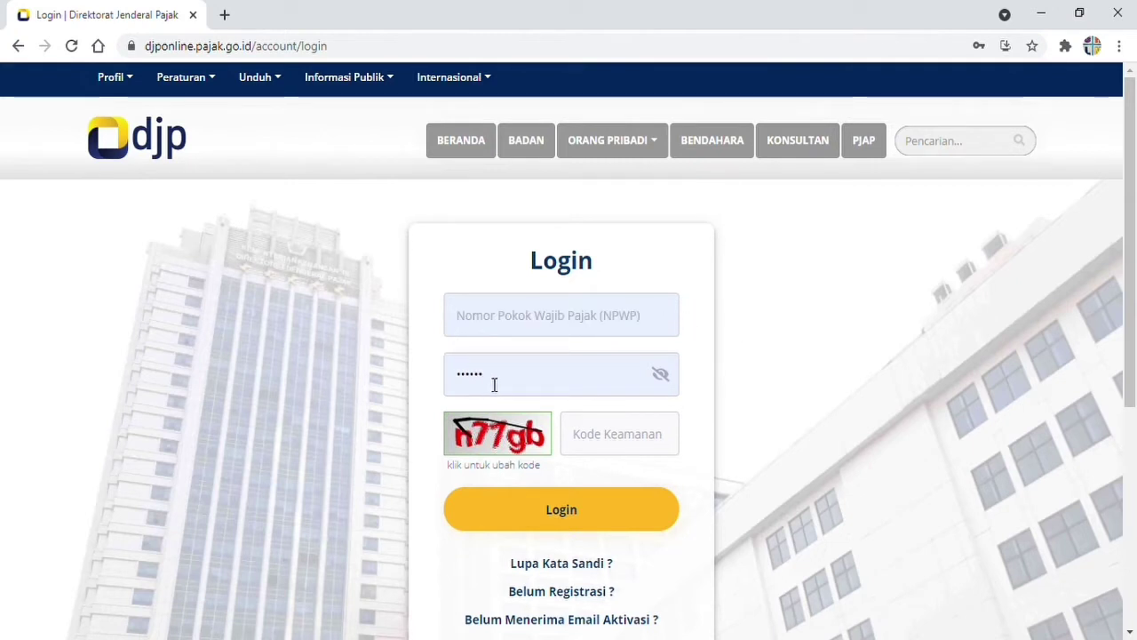
{"action": "left_click", "coordinate": [463, 329]}
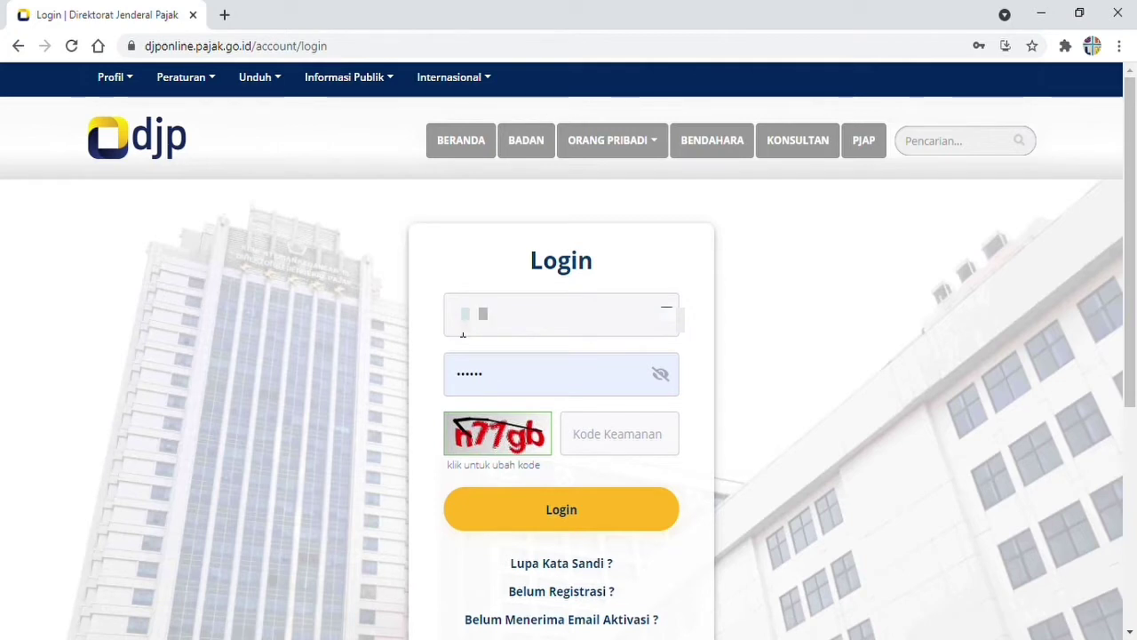
{"action": "type", "text": "**"}
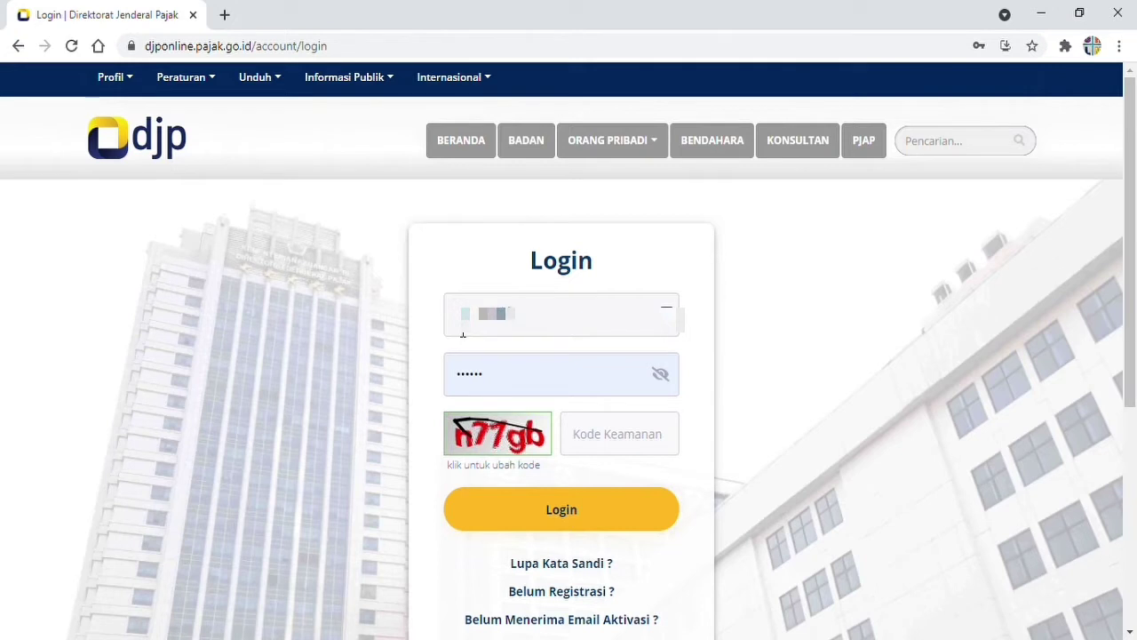
{"action": "type", "text": "*"}
{"action": "key", "text": "BackSpace"}
{"action": "key", "text": "BackSpace"}
{"action": "key", "text": "BackSpace"}
{"action": "key", "text": "BackSpace"}
{"action": "key", "text": "BackSpace"}
{"action": "key", "text": "BackSpace"}
{"action": "key", "text": "BackSpace"}
{"action": "key", "text": "BackSpace"}
{"action": "key", "text": "BackSpace"}
{"action": "key", "text": "BackSpace"}
{"action": "key", "text": "BackSpace"}
{"action": "key", "text": "BackSpace"}
{"action": "key", "text": "BackSpace"}
{"action": "key", "text": "BackSpace"}
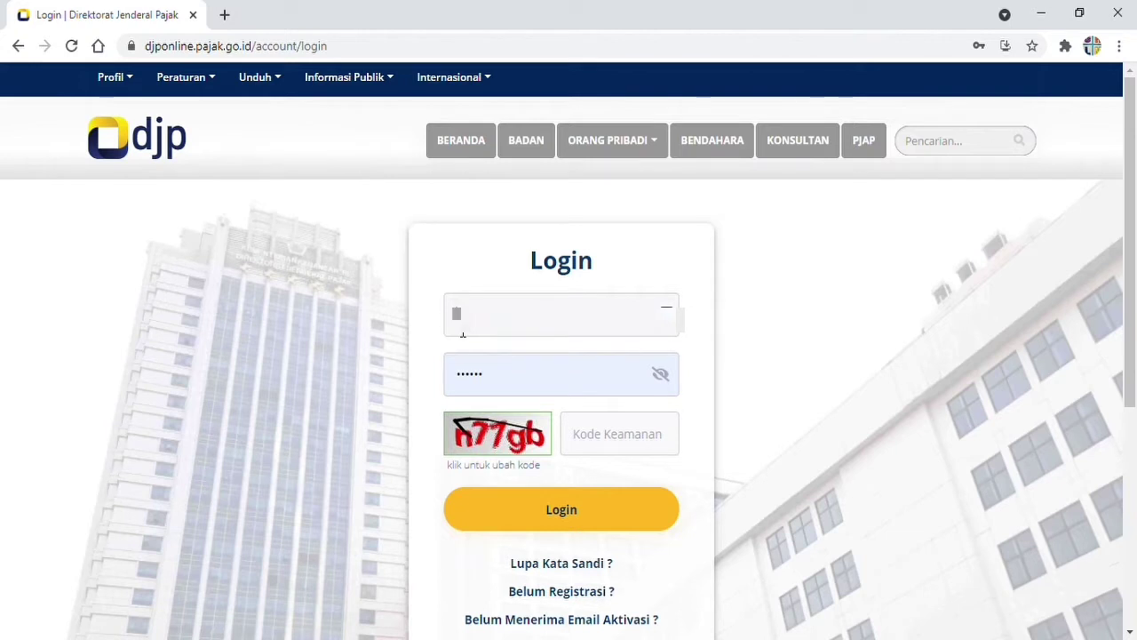
{"action": "key", "text": "BackSpace"}
{"action": "type", "text": "0"}
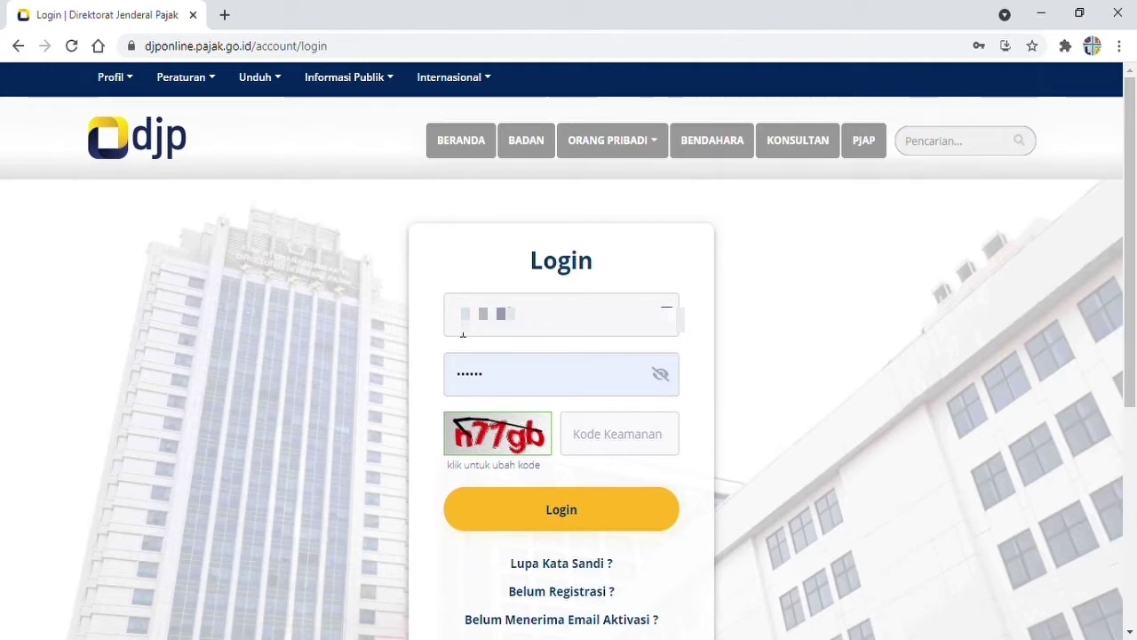
{"action": "type", "text": "000"}
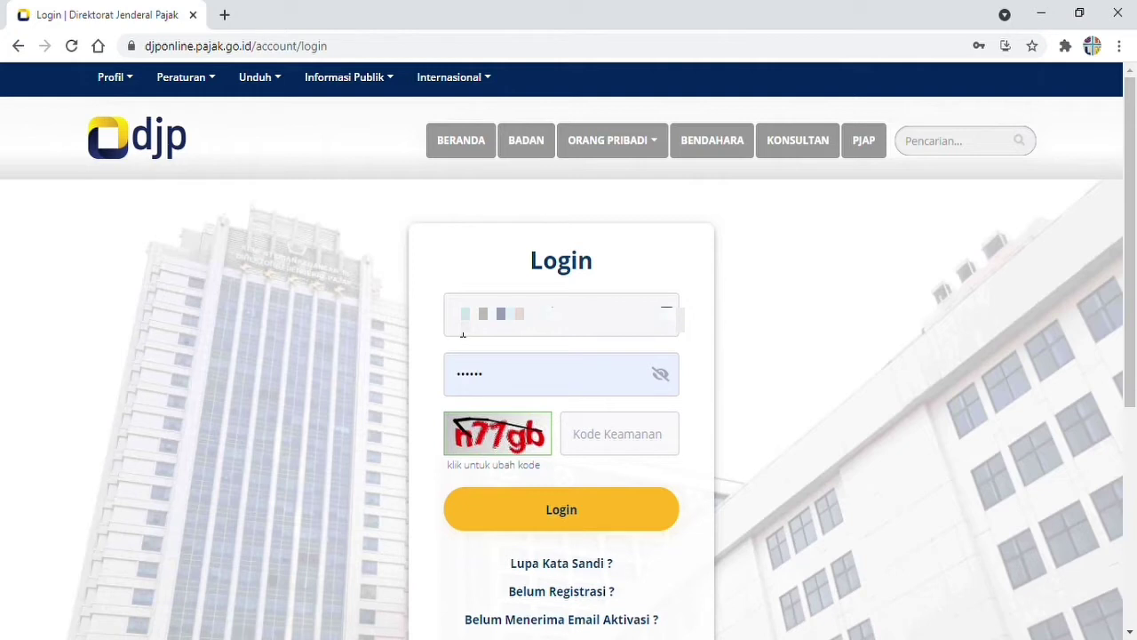
{"action": "type", "text": "000"}
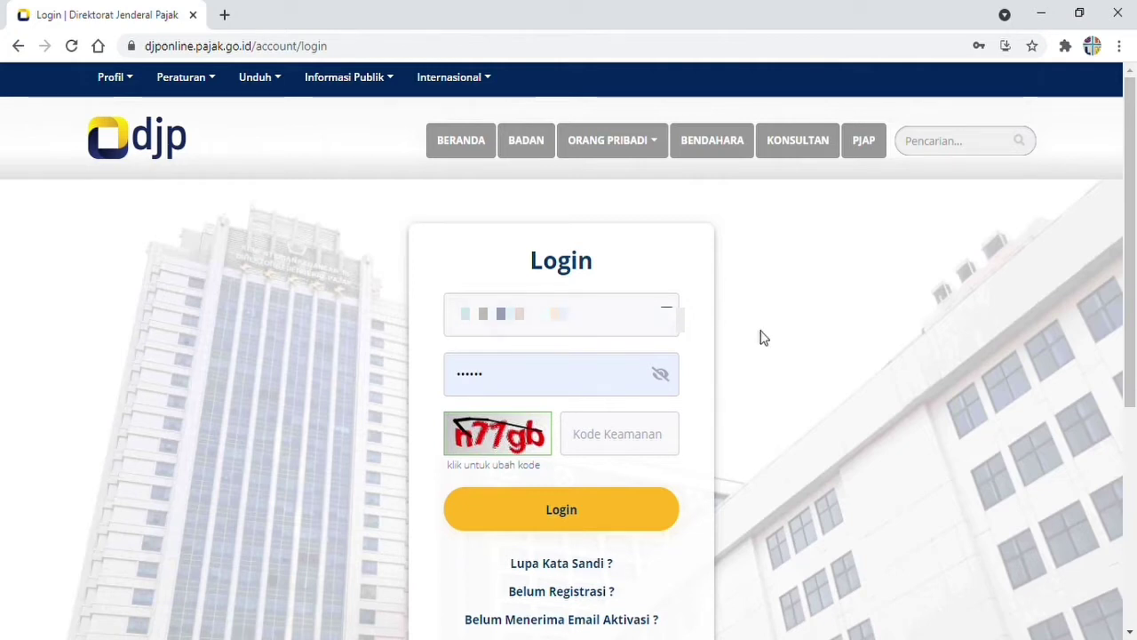
Replace the prefilled password with the account password, enter the pictured security code, and log in
{"action": "double_click", "coordinate": [506, 380]}
{"action": "key", "text": "BackSpace"}
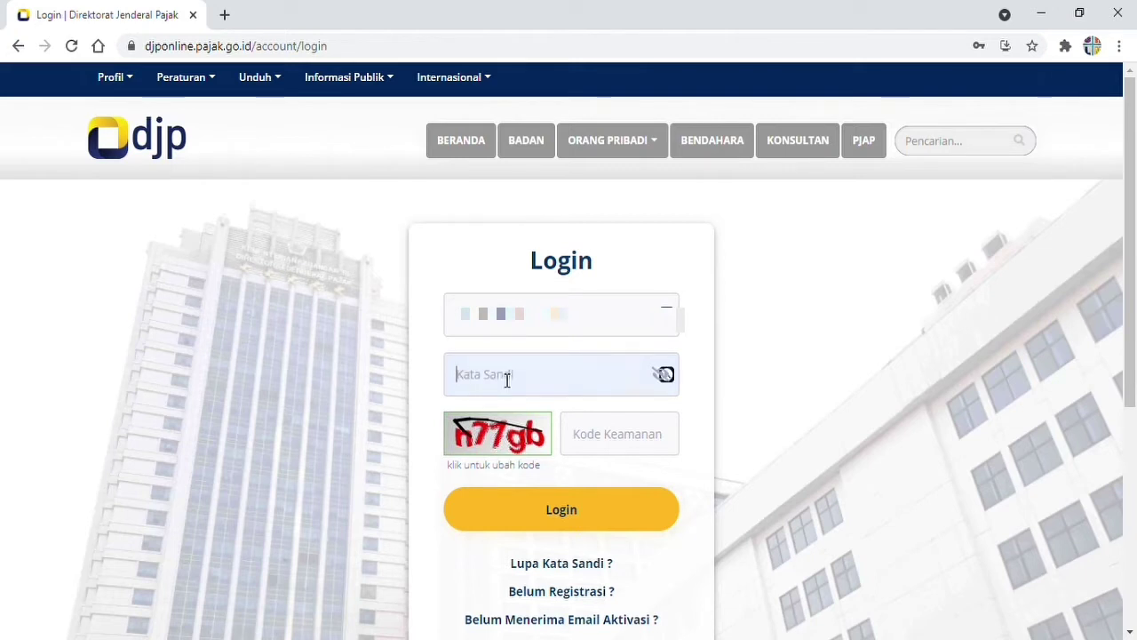
{"action": "type", "text": "••"}
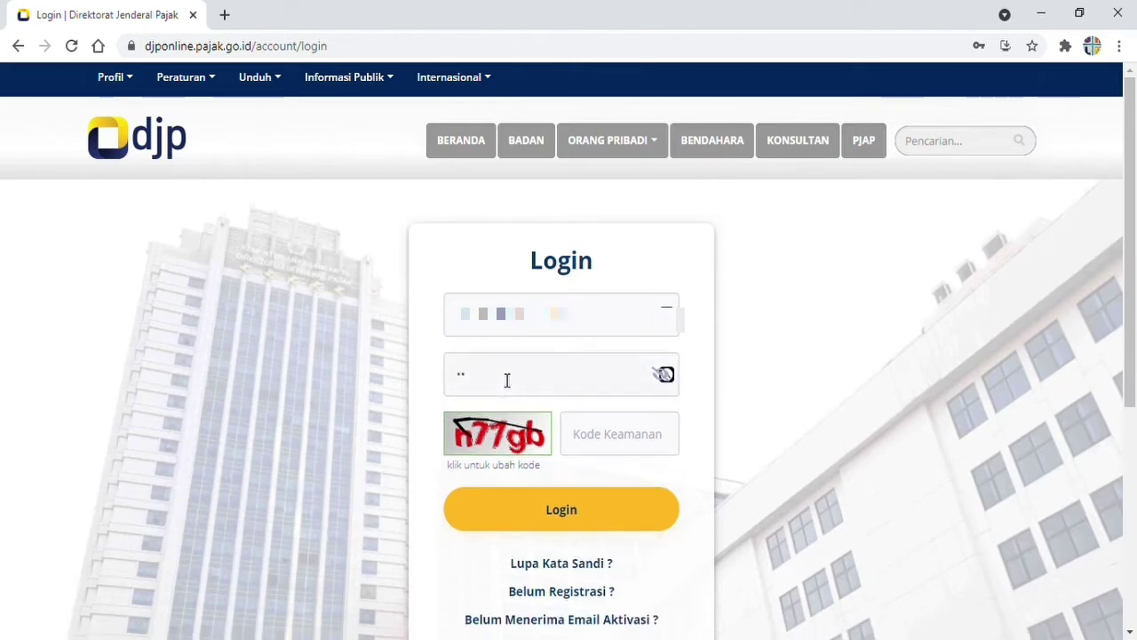
{"action": "type", "text": "•"}
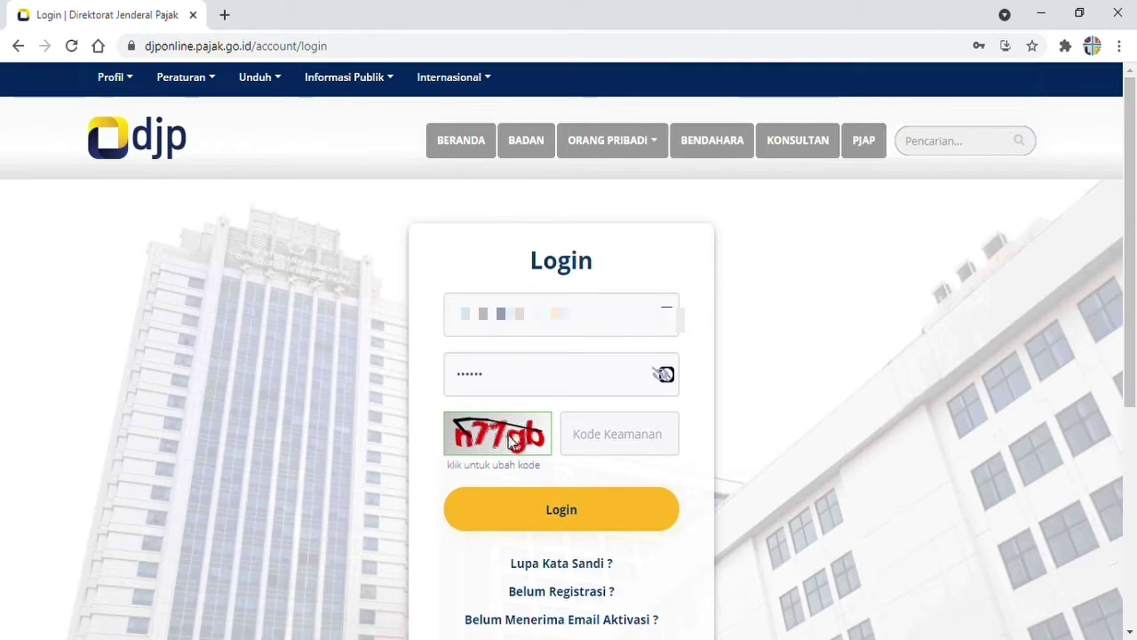
{"action": "left_click", "coordinate": [595, 435]}
{"action": "type", "text": "n7"}
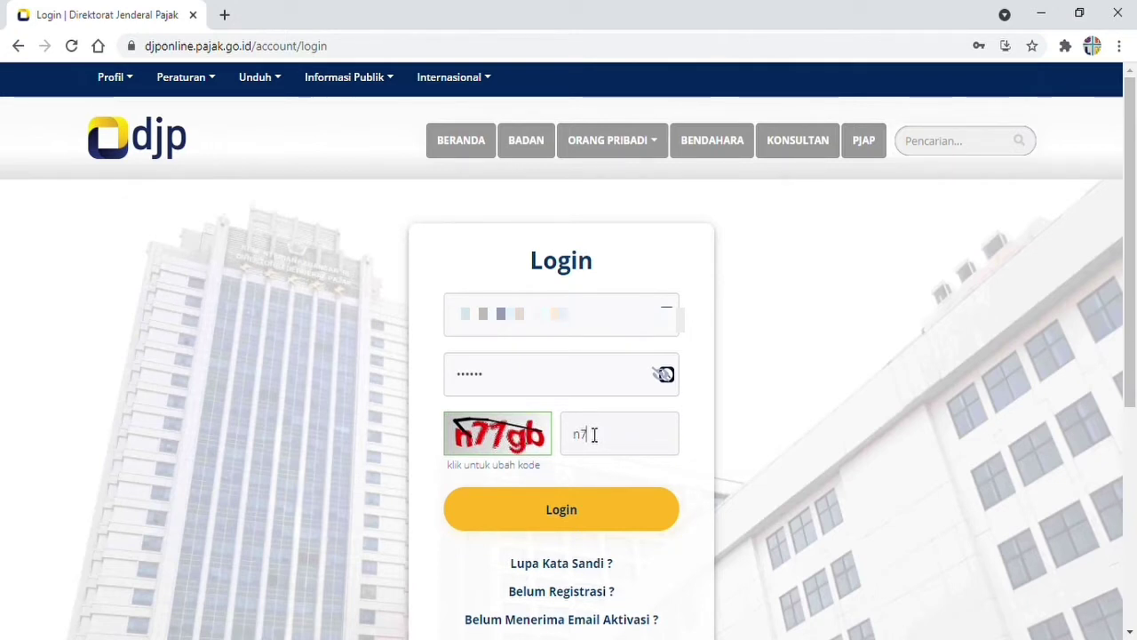
{"action": "type", "text": "7g"}
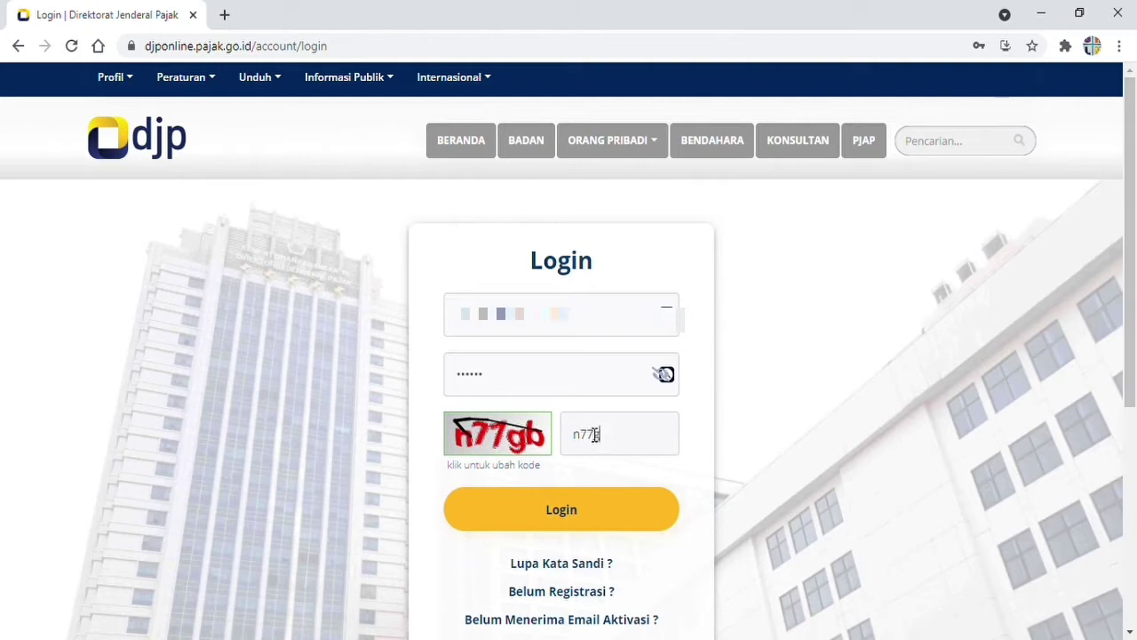
{"action": "type", "text": "b"}
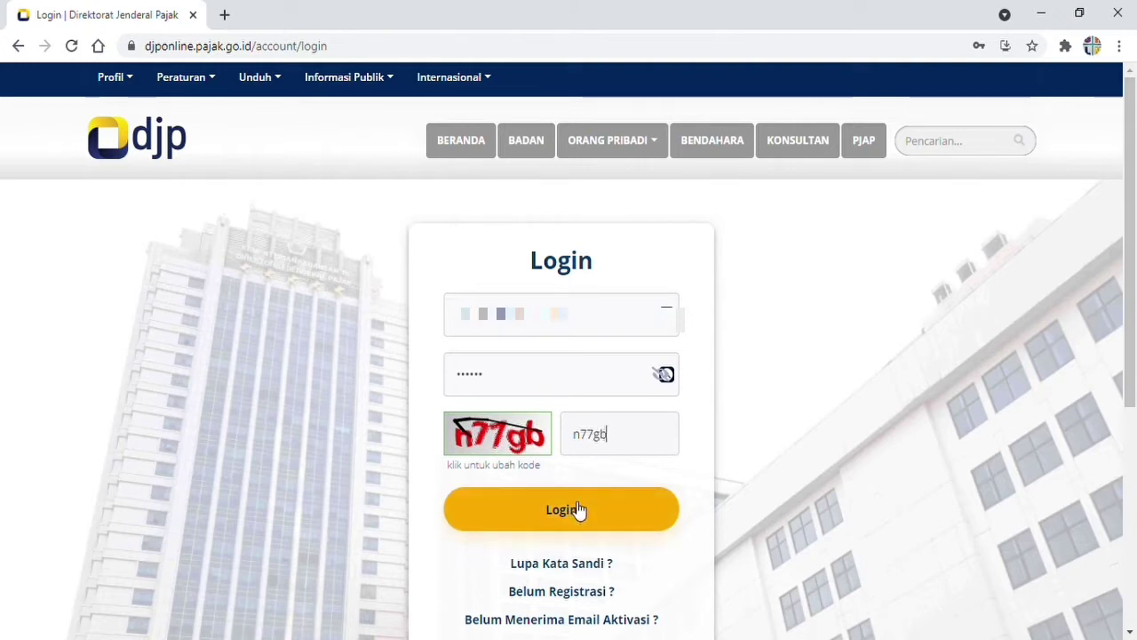
{"action": "left_click", "coordinate": [573, 505]}
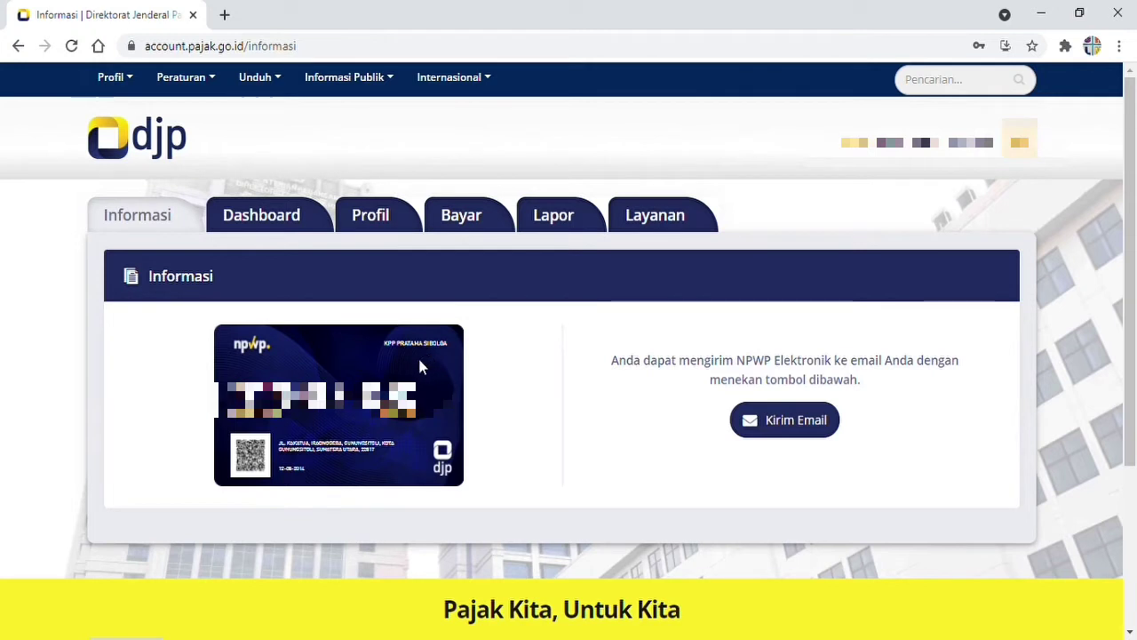
From the Lapor tab, open e-Filing to list the four filed 1770SS returns for 2016–2019
{"action": "left_click", "coordinate": [547, 222]}
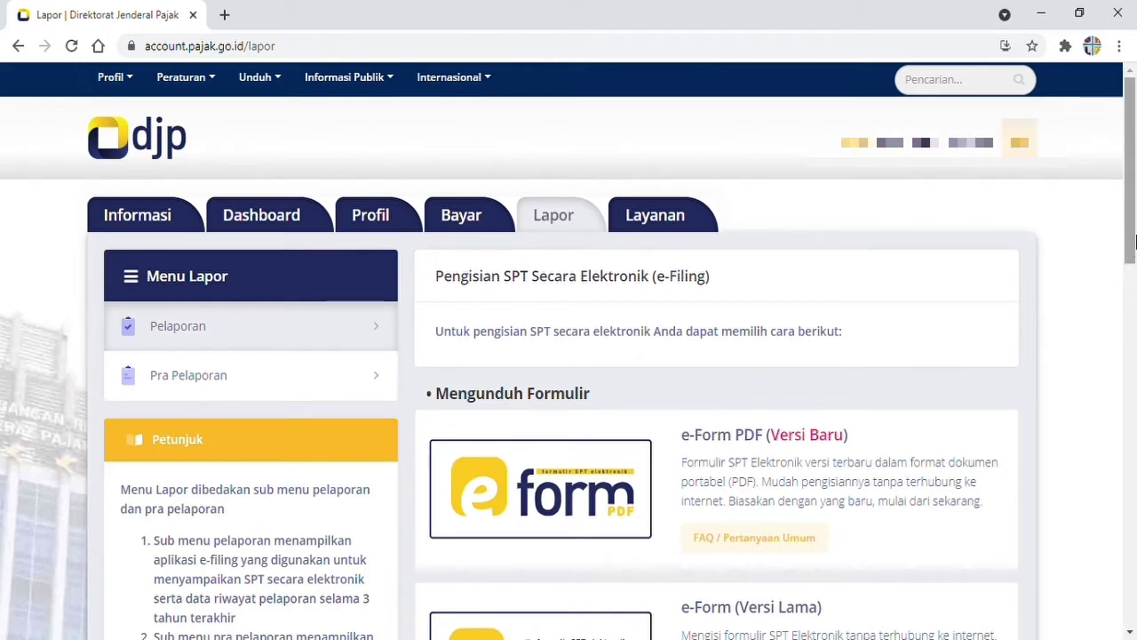
{"action": "left_click_drag", "start_coordinate": [1135, 240], "coordinate": [1070, 500]}
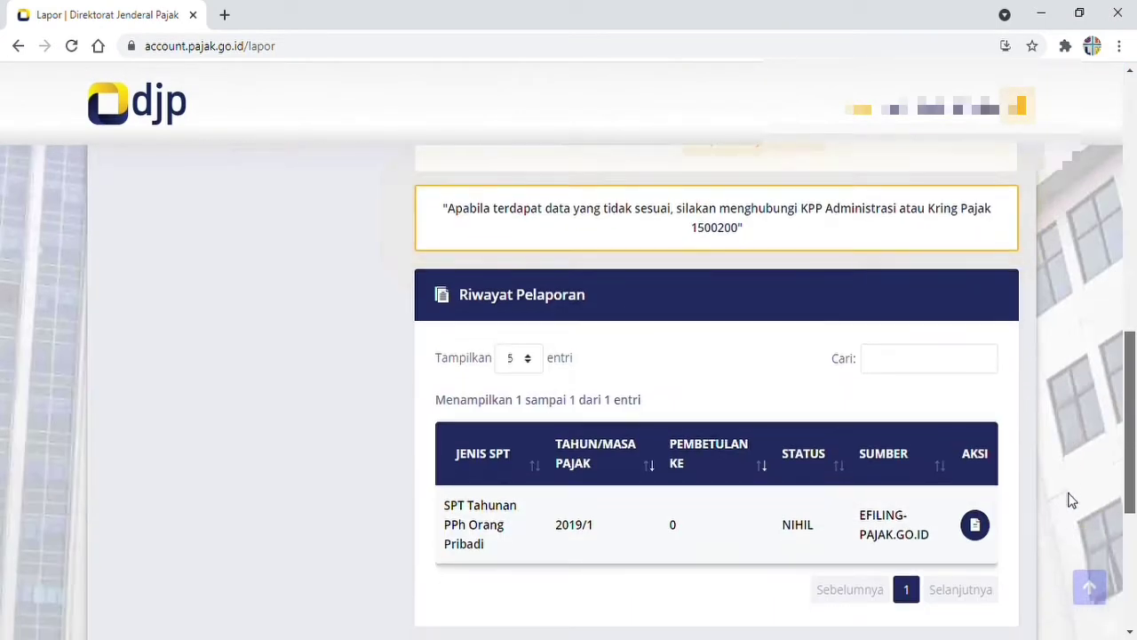
{"action": "scroll", "coordinate": [1068, 479], "scroll_direction": "up", "scroll_amount": 3}
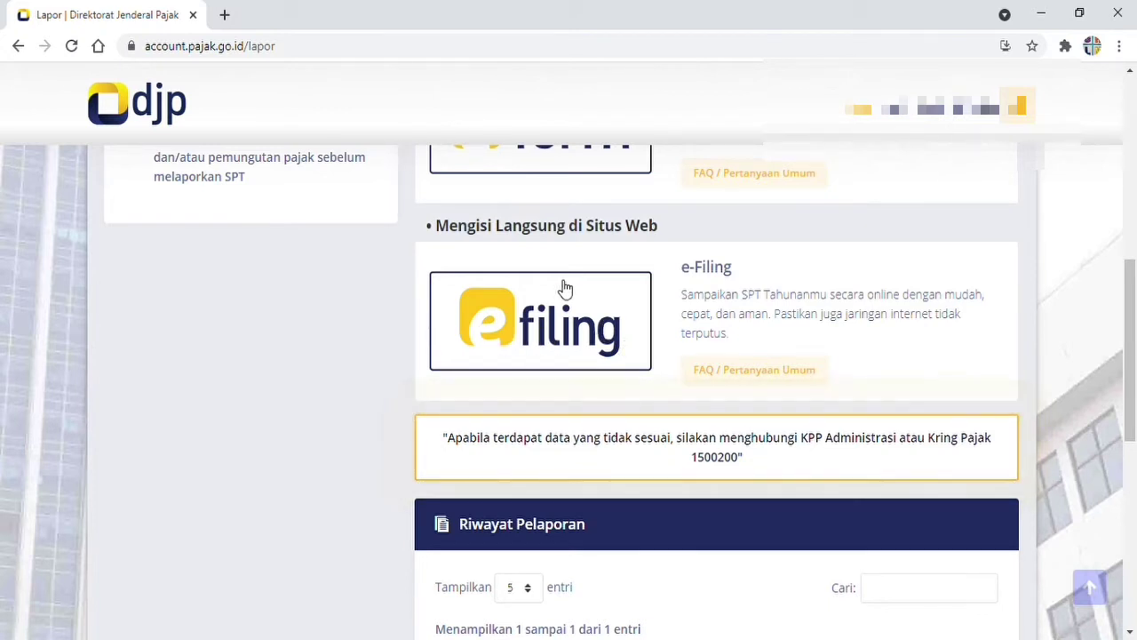
{"action": "left_click", "coordinate": [547, 327]}
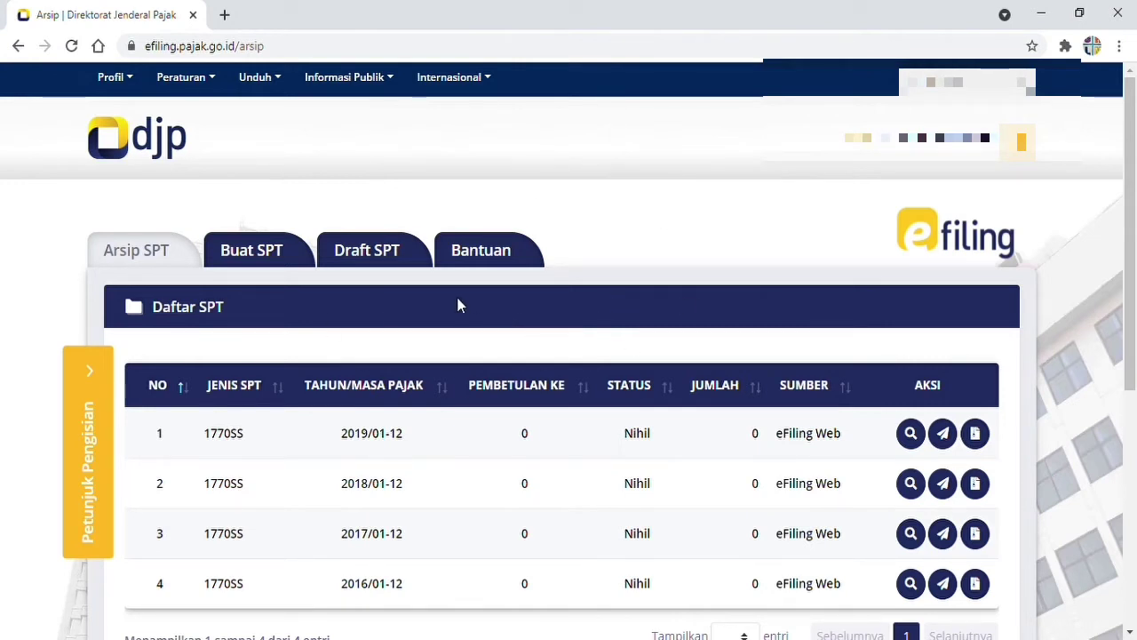
Create a new SPT answering Tidak, Tidak, Ya and choose the SPT 1770 SS form
{"action": "left_click", "coordinate": [258, 255]}
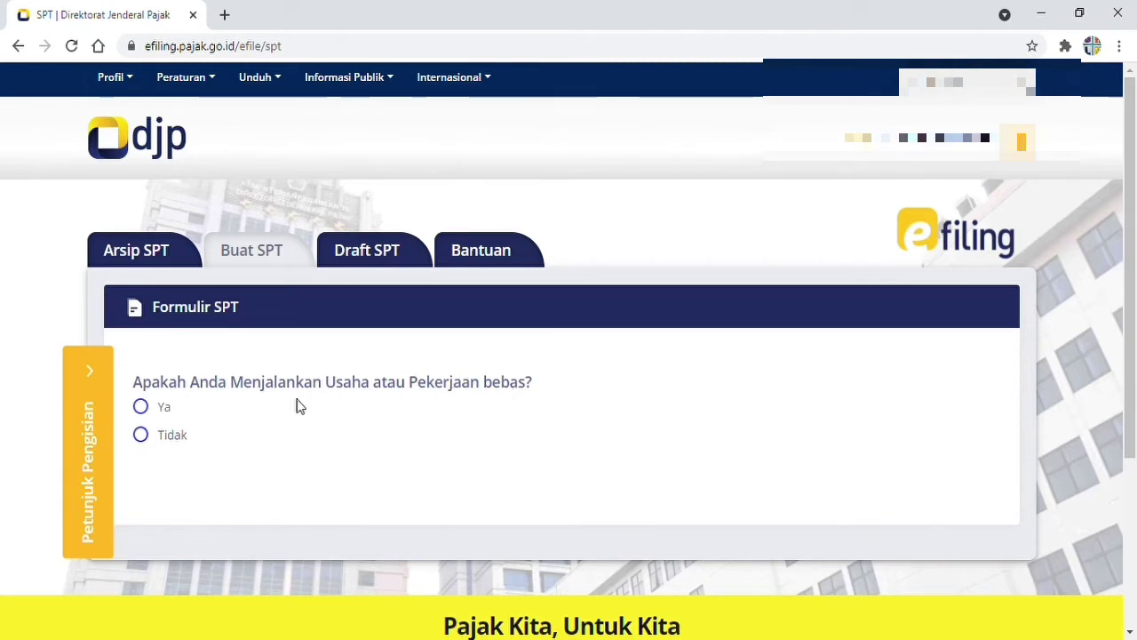
{"action": "left_click", "coordinate": [147, 440]}
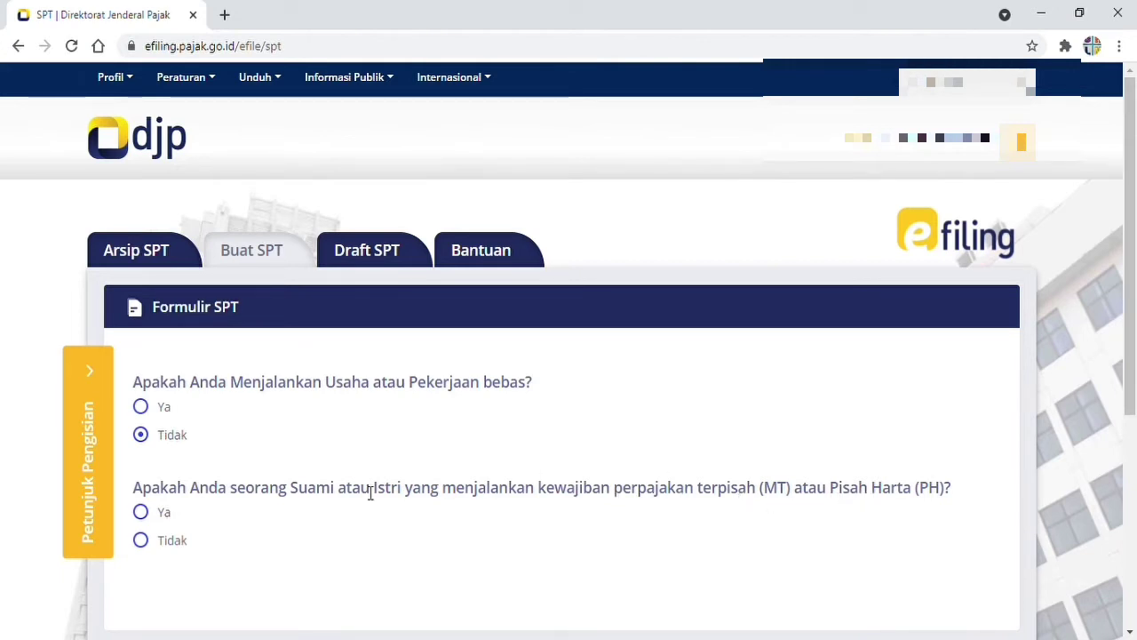
{"action": "left_click", "coordinate": [144, 542]}
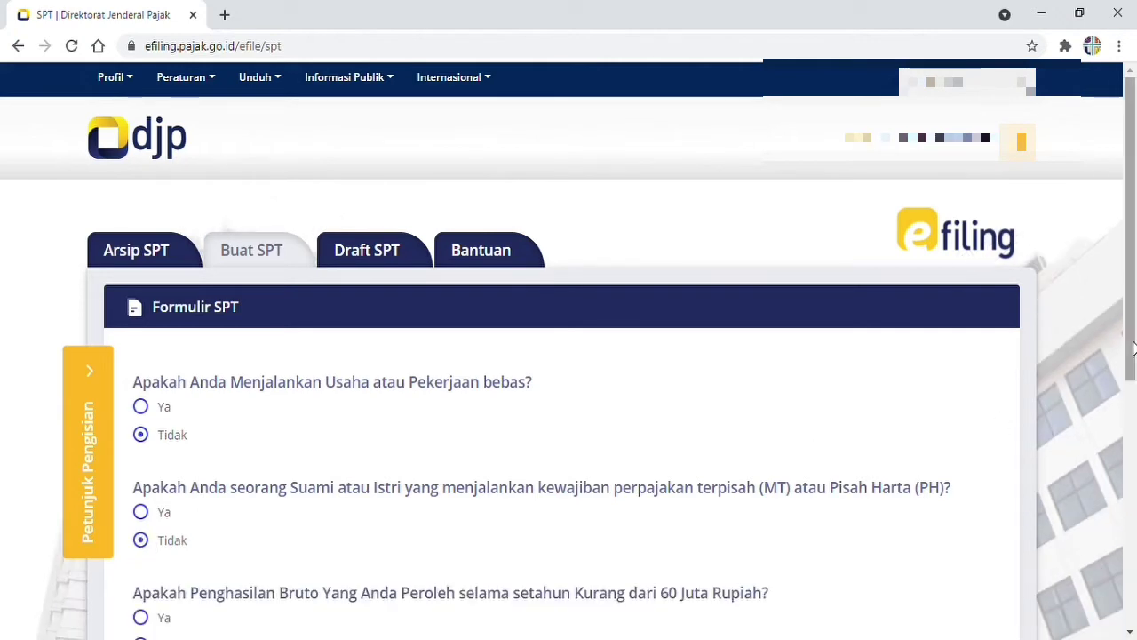
{"action": "left_click_drag", "start_coordinate": [1133, 348], "coordinate": [1117, 452]}
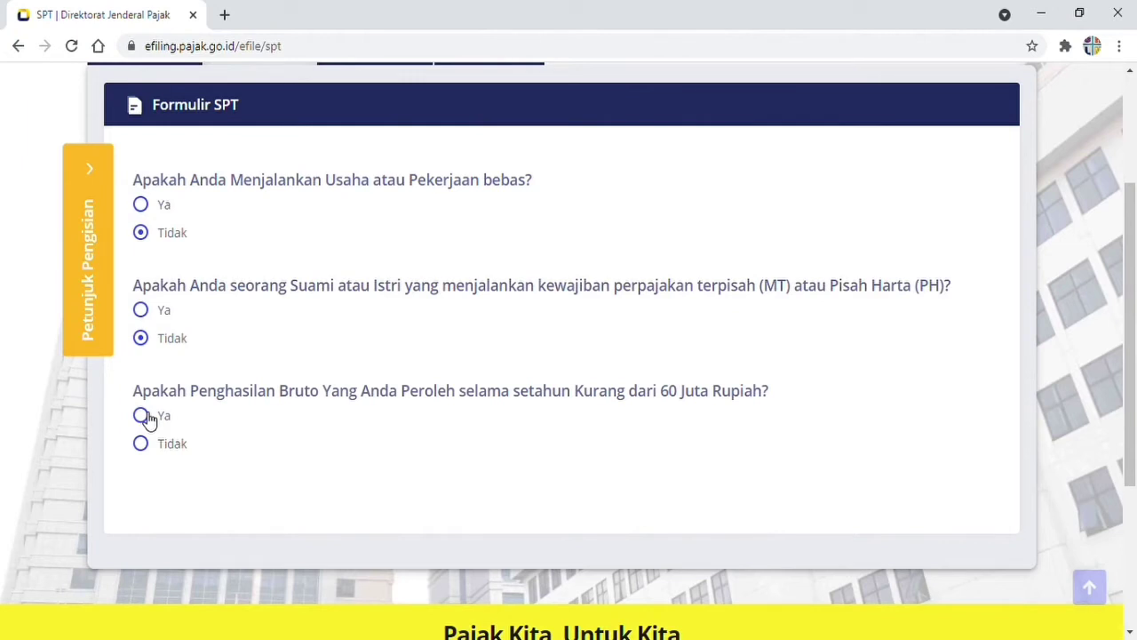
{"action": "left_click", "coordinate": [142, 416]}
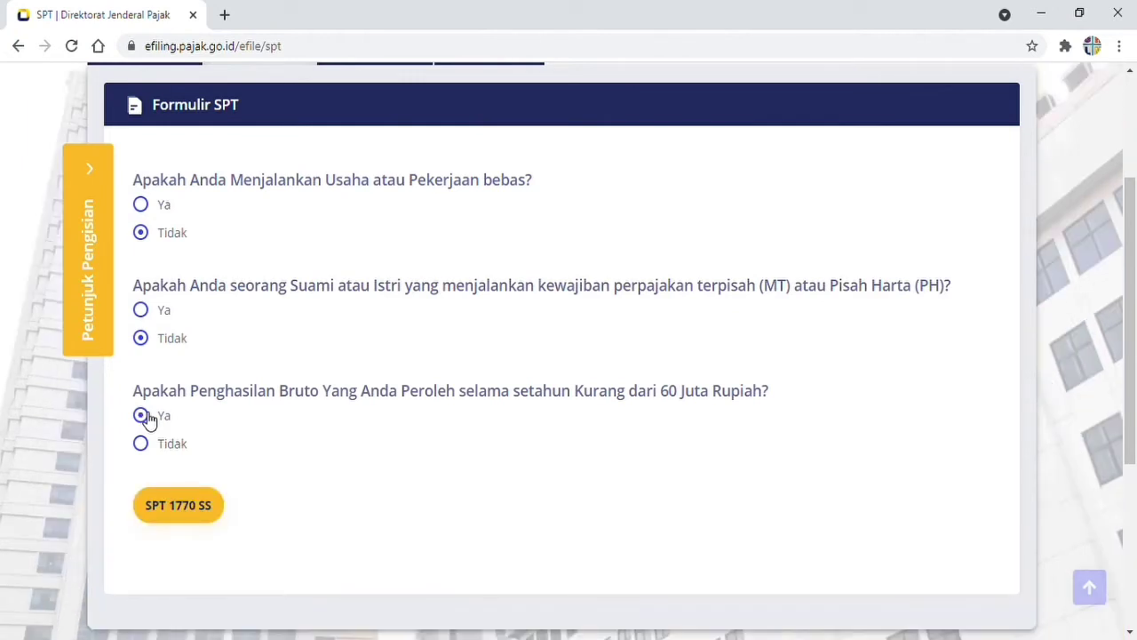
{"action": "left_click", "coordinate": [189, 513]}
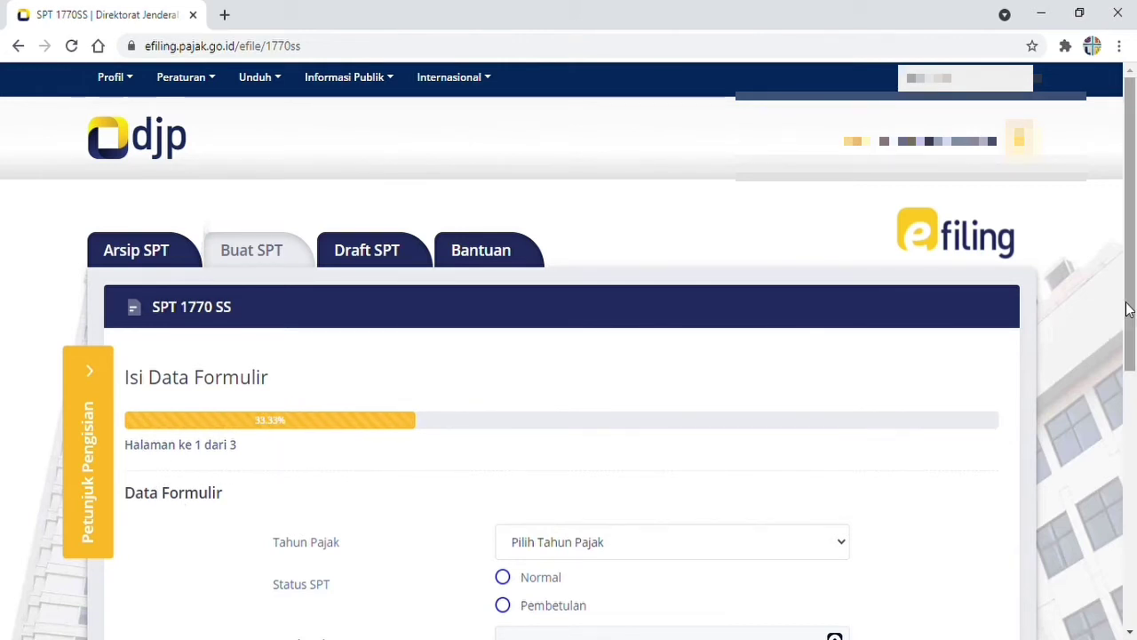
Choose tax year 2020 with Normal status and advance to page 2, Isi SPT
{"action": "left_click_drag", "start_coordinate": [1129, 309], "coordinate": [1127, 354]}
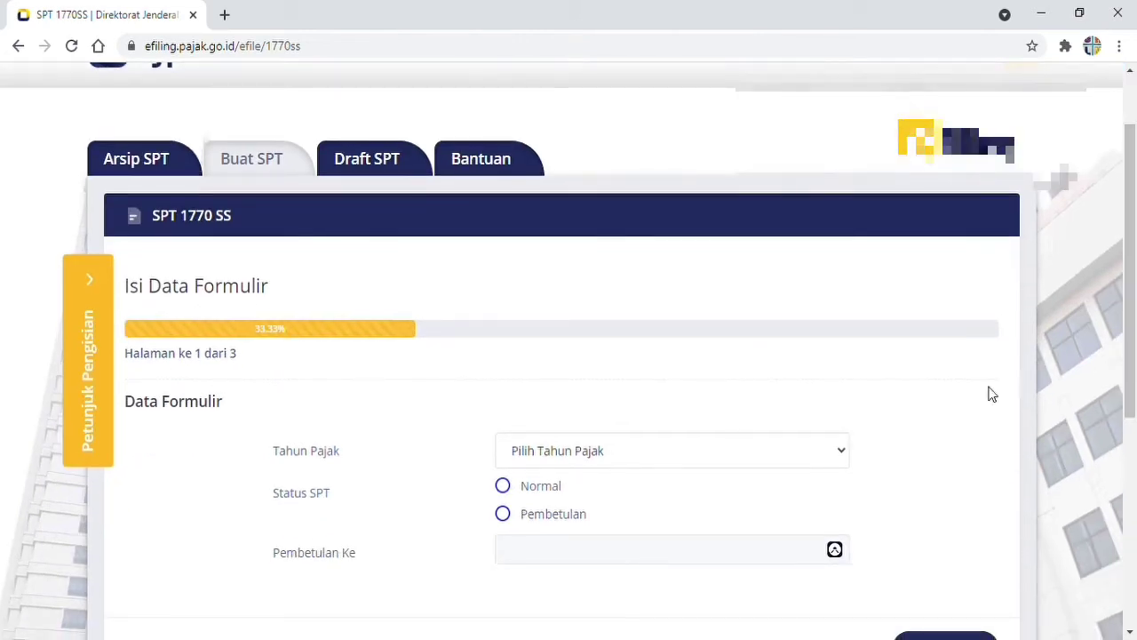
{"action": "left_click", "coordinate": [839, 459]}
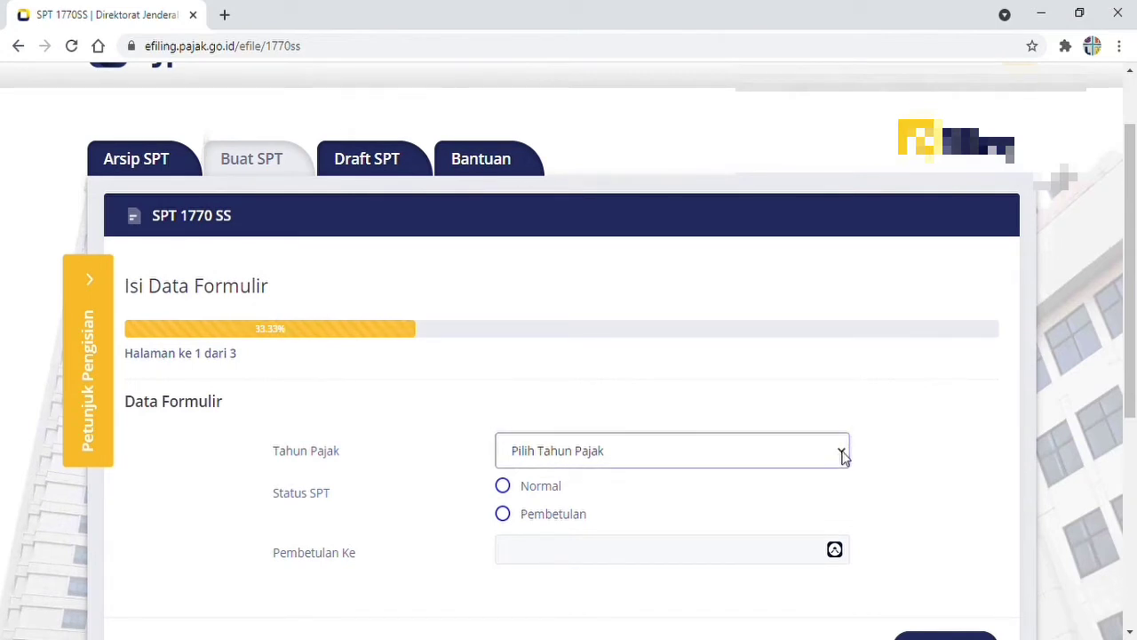
{"action": "left_click", "coordinate": [772, 493]}
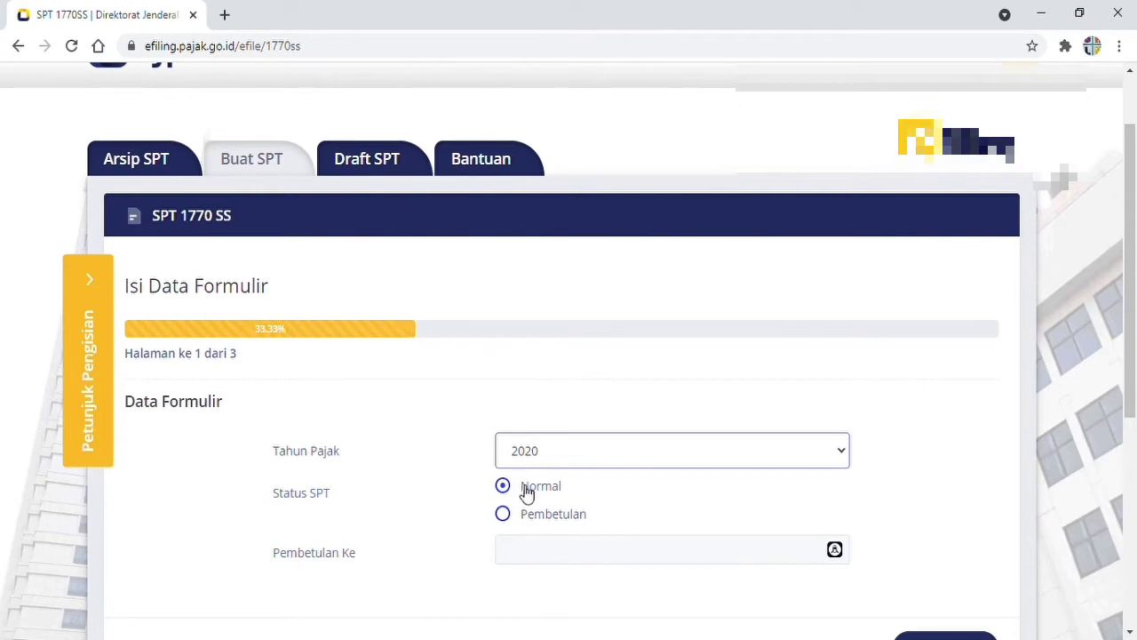
{"action": "scroll", "coordinate": [1134, 535], "scroll_direction": "down", "scroll_amount": 4}
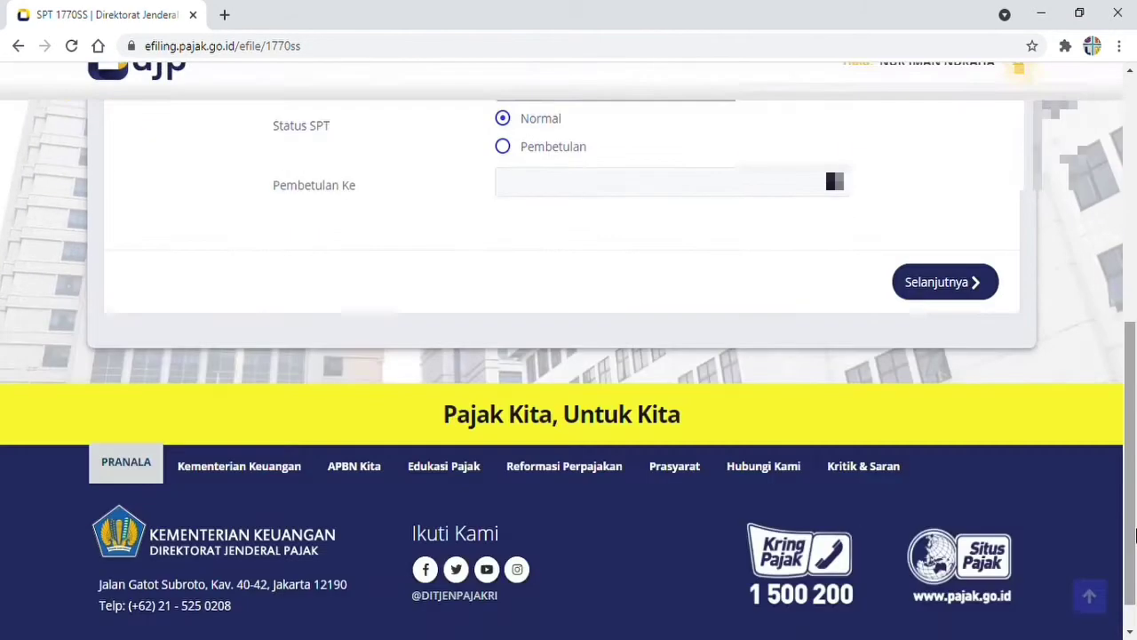
{"action": "left_click", "coordinate": [961, 293]}
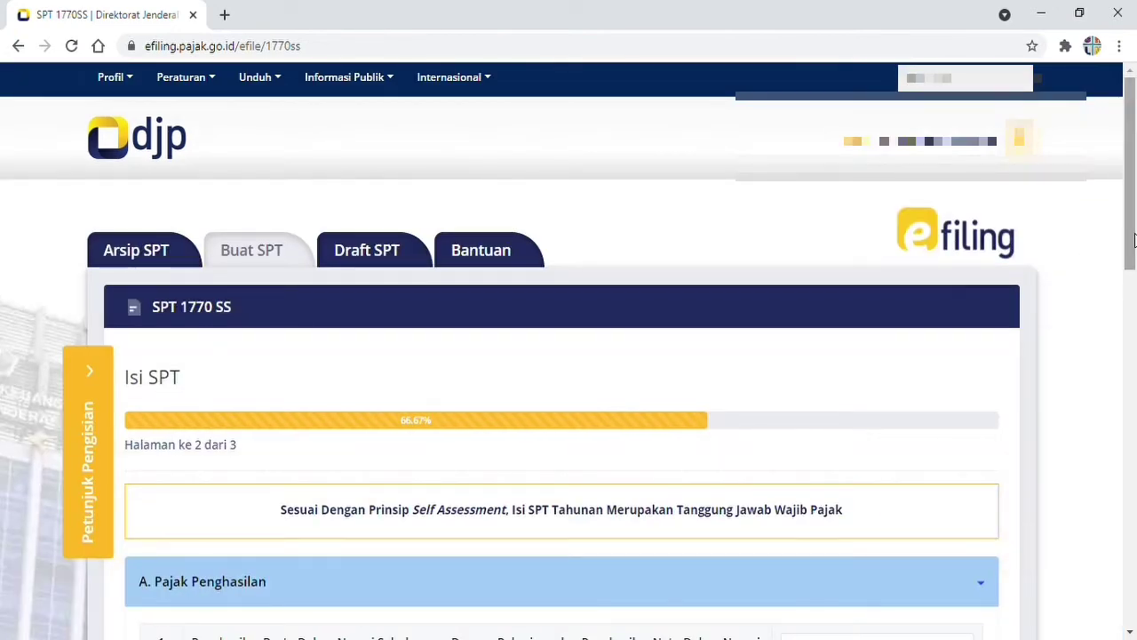
Enter gross income 24.000.000 and pick PTKP K/2 Kawin Tanggungan 2 Orang (67.500.000)
{"action": "left_click_drag", "start_coordinate": [1135, 240], "coordinate": [1111, 365]}
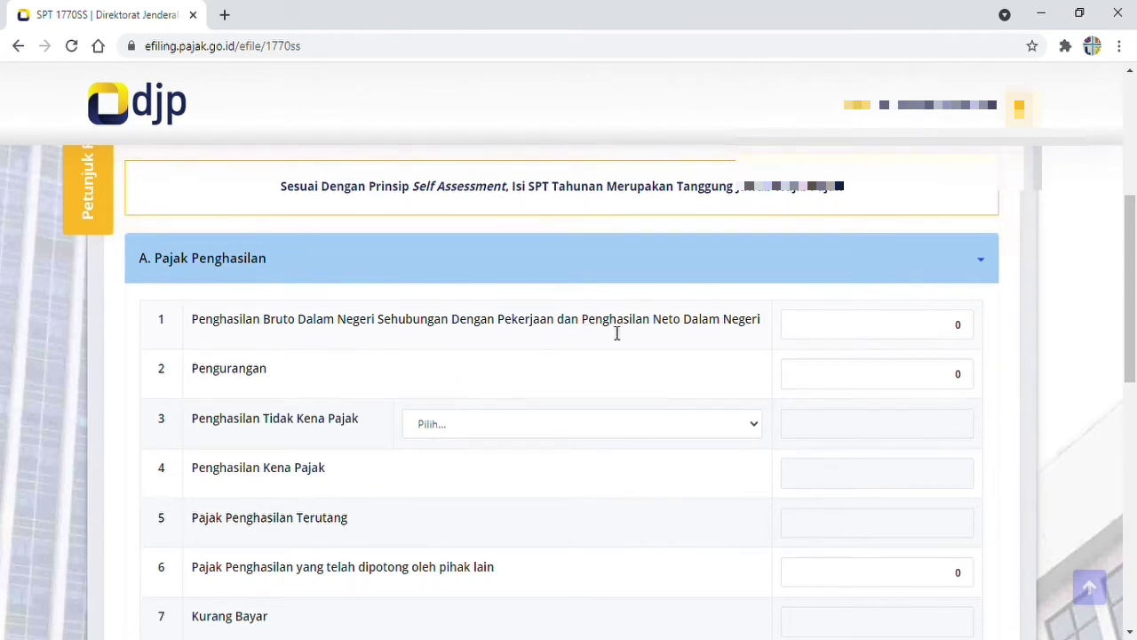
{"action": "left_click", "coordinate": [813, 329]}
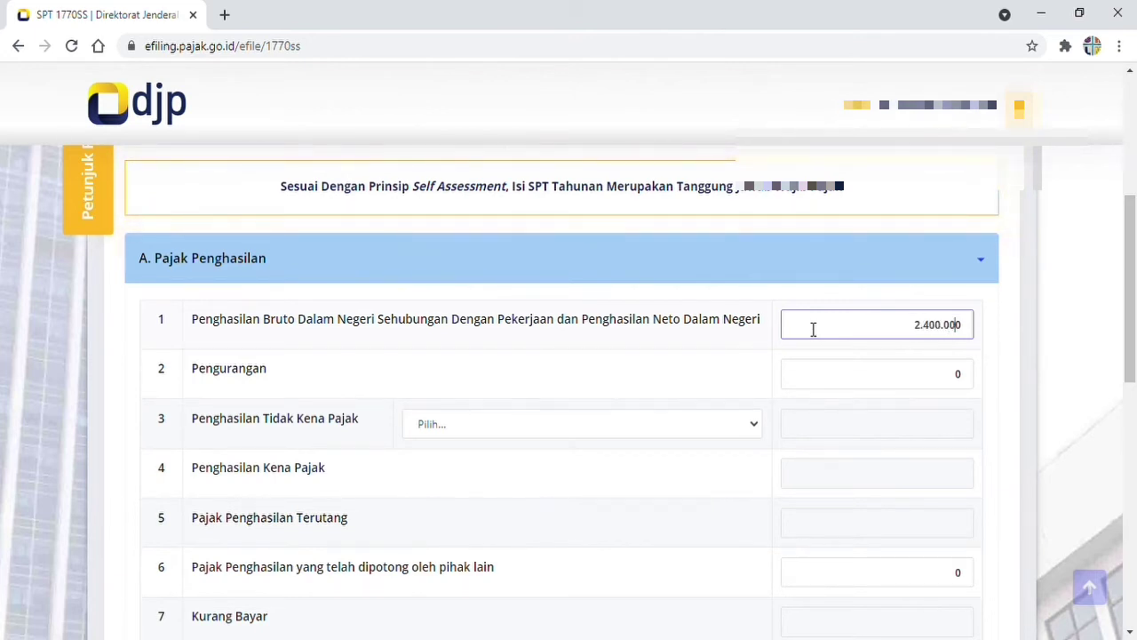
{"action": "key", "text": "Tab"}
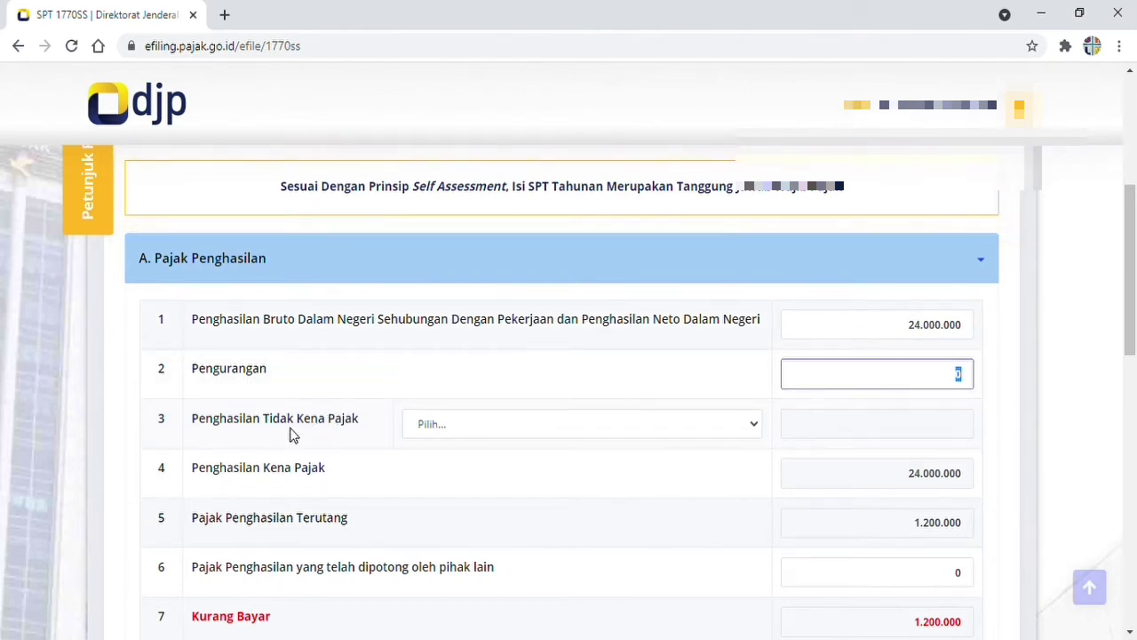
{"action": "key", "text": "Tab"}
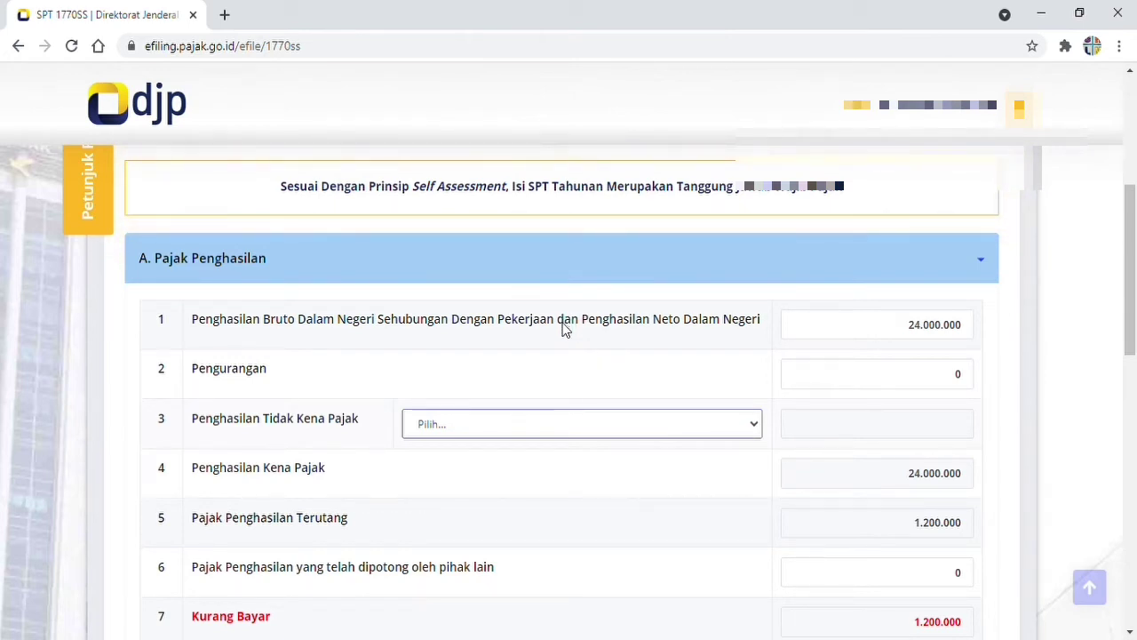
{"action": "key", "text": "Down"}
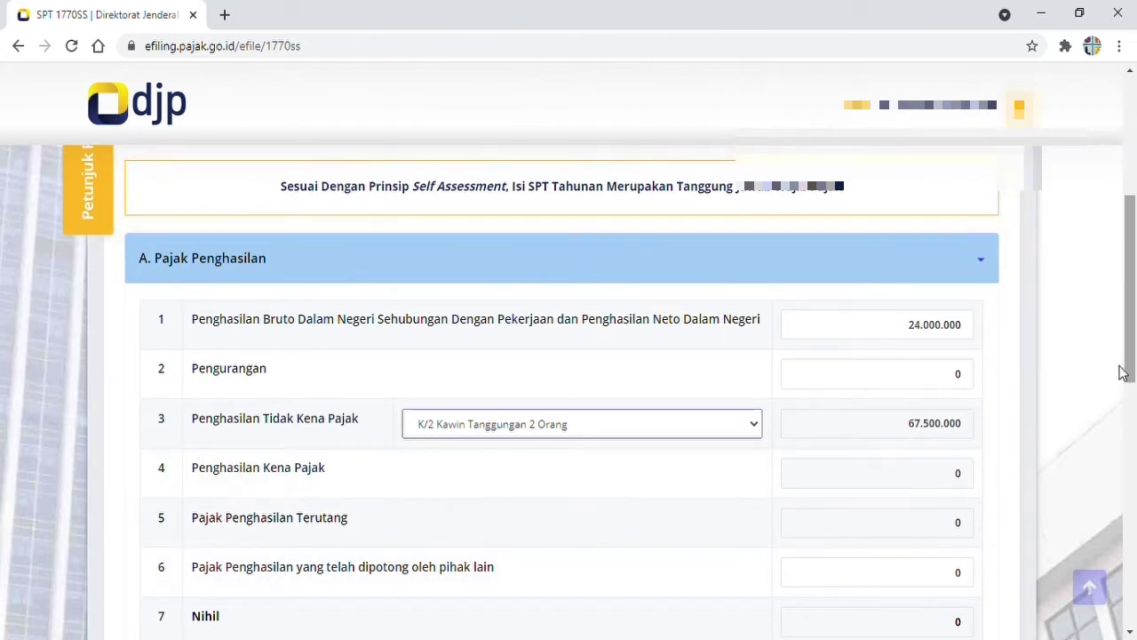
{"action": "left_click_drag", "start_coordinate": [1133, 357], "coordinate": [1134, 390]}
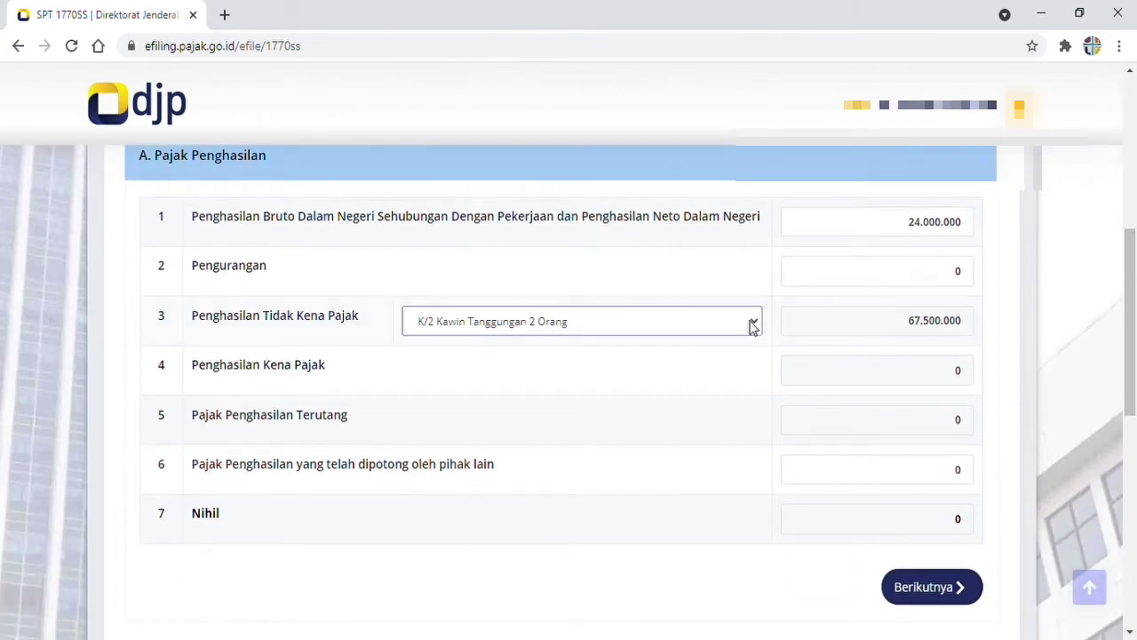
Advance through section B, leaving rows 8–10 at 0, to Daftar Harta dan Kewajiban
{"action": "left_click", "coordinate": [945, 588]}
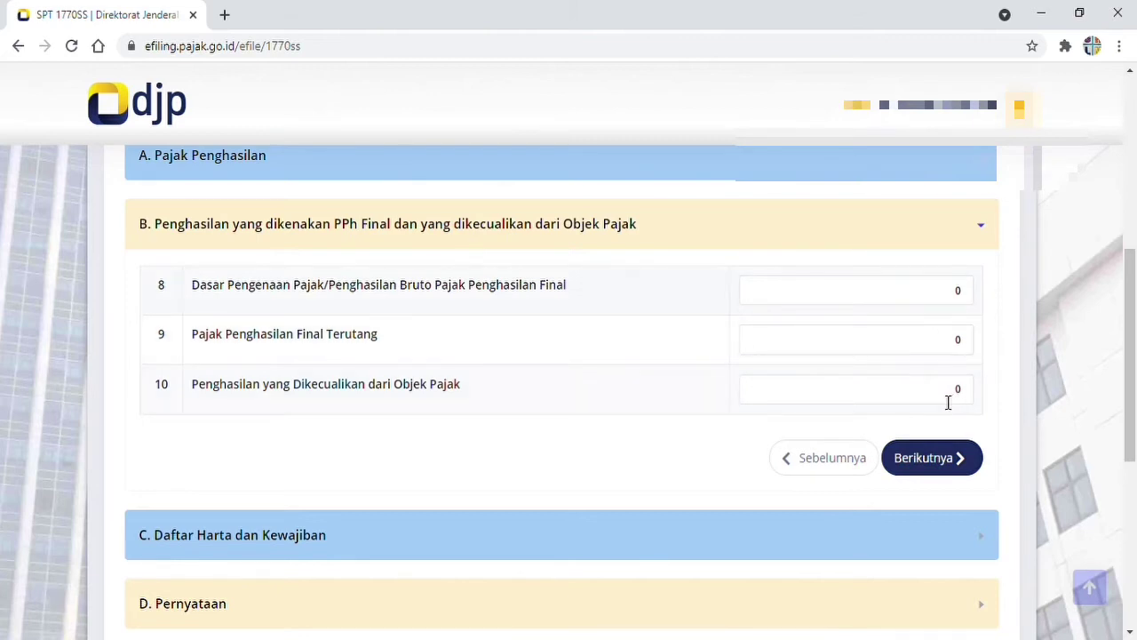
{"action": "left_click", "coordinate": [943, 458]}
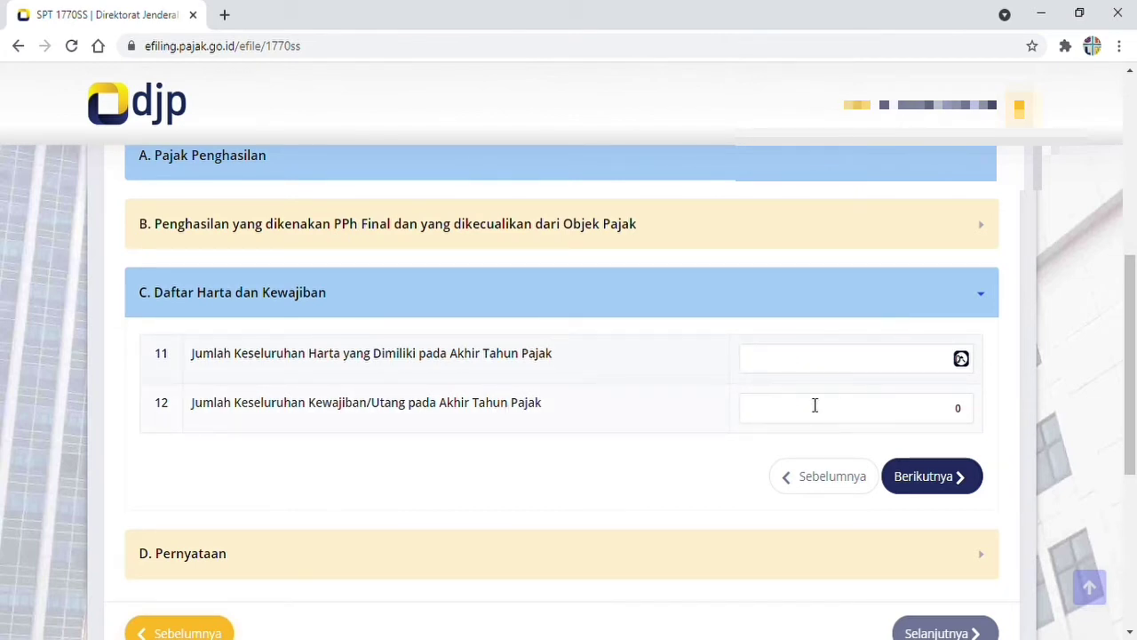
Continue from section C, Daftar Harta dan Kewajiban, to section D, Pernyataan
{"action": "left_click", "coordinate": [922, 481]}
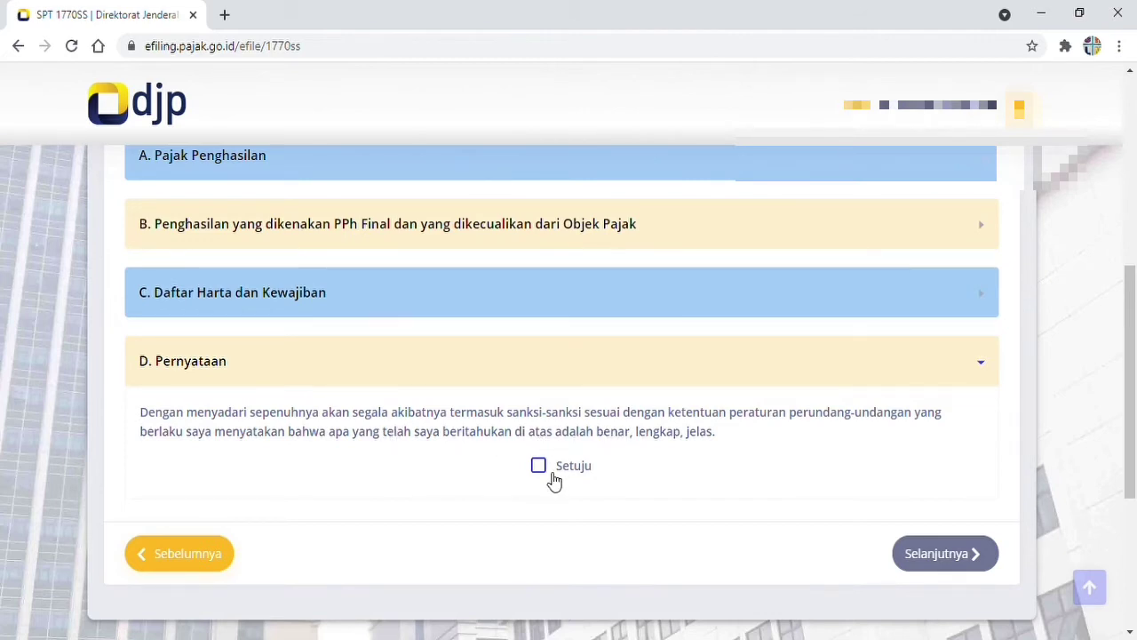
Tick the Setuju checkbox under D. Pernyataan
{"action": "left_click", "coordinate": [549, 477]}
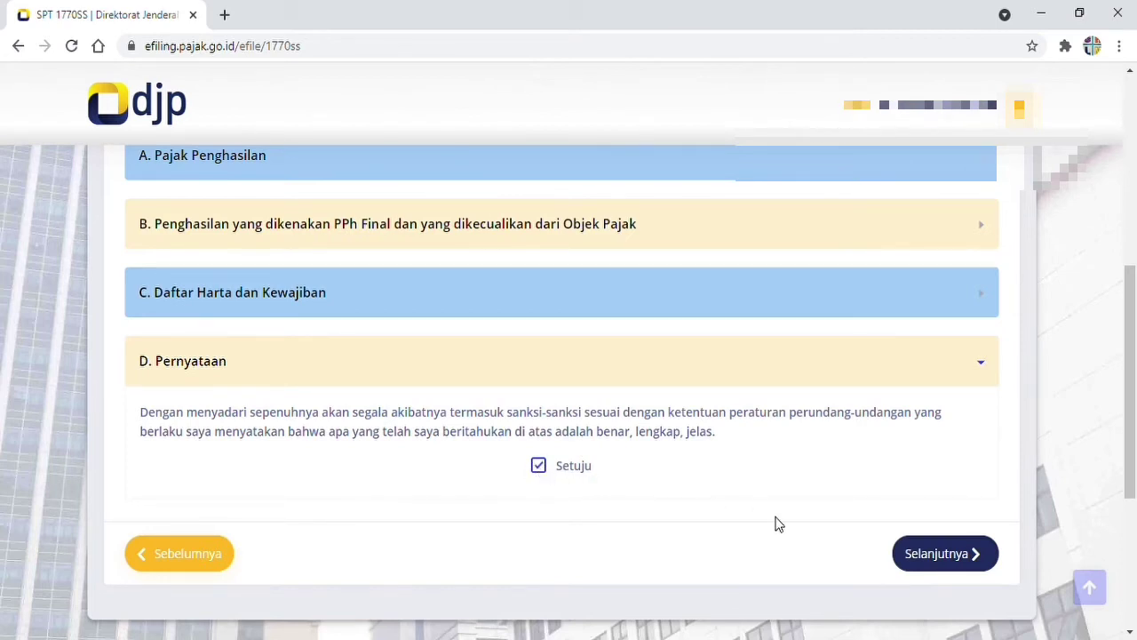
Go to page 3 of 3 and view the 1770SS 2020 Nihil summary with amount 0
{"action": "left_click", "coordinate": [918, 565]}
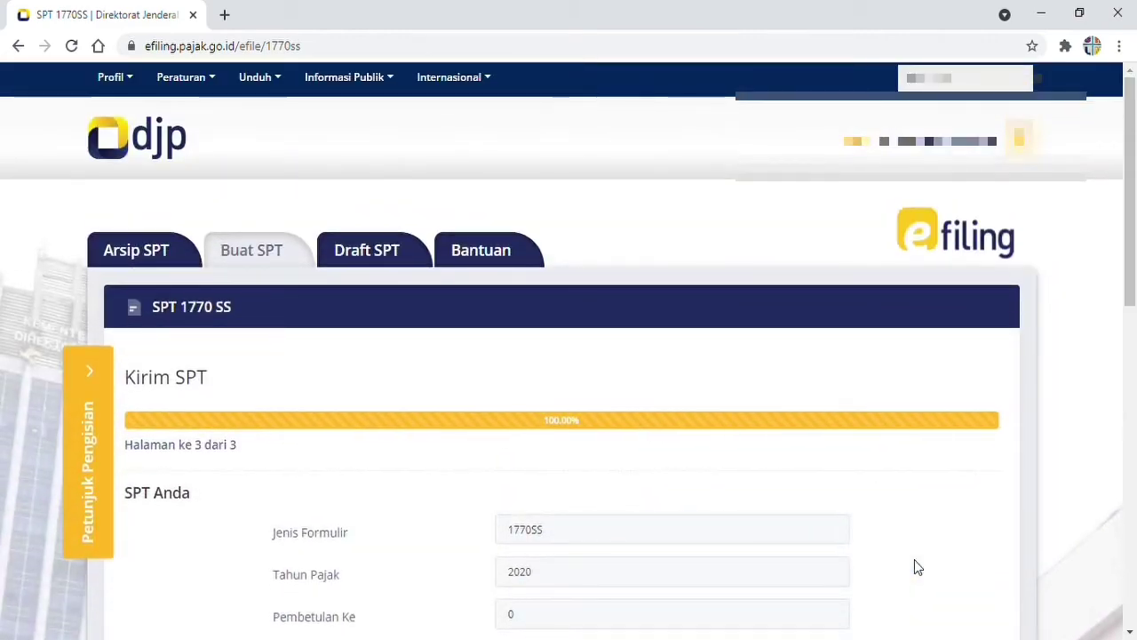
{"action": "left_click_drag", "start_coordinate": [1134, 279], "coordinate": [1096, 421]}
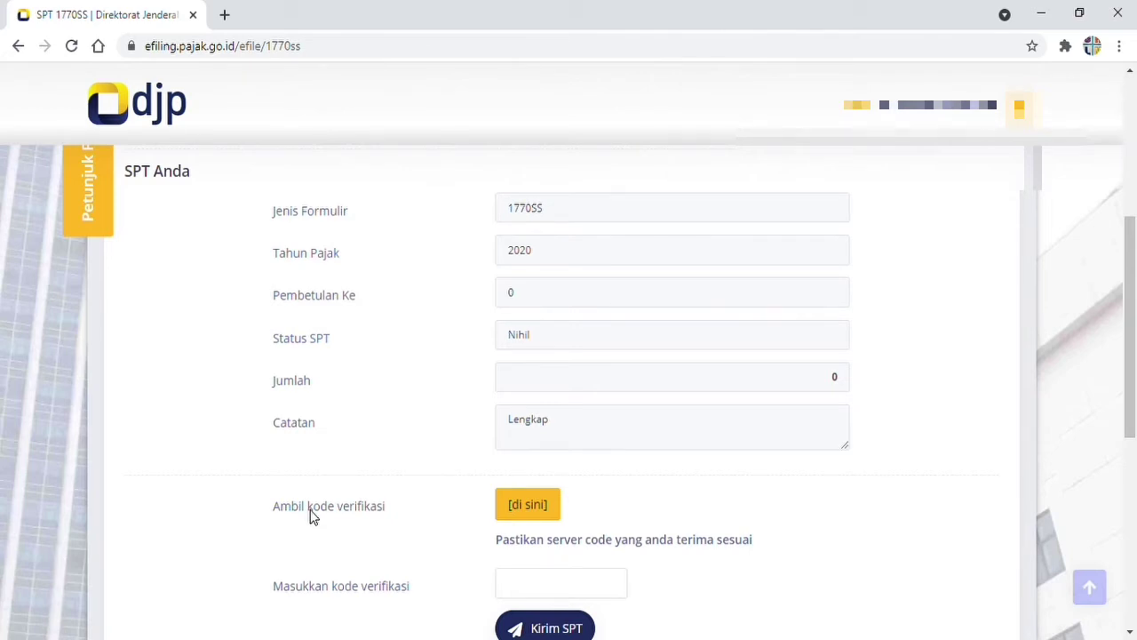
Request an SMS verification code for submitting the return and acknowledge the SUCCESS notice
{"action": "left_click", "coordinate": [544, 506]}
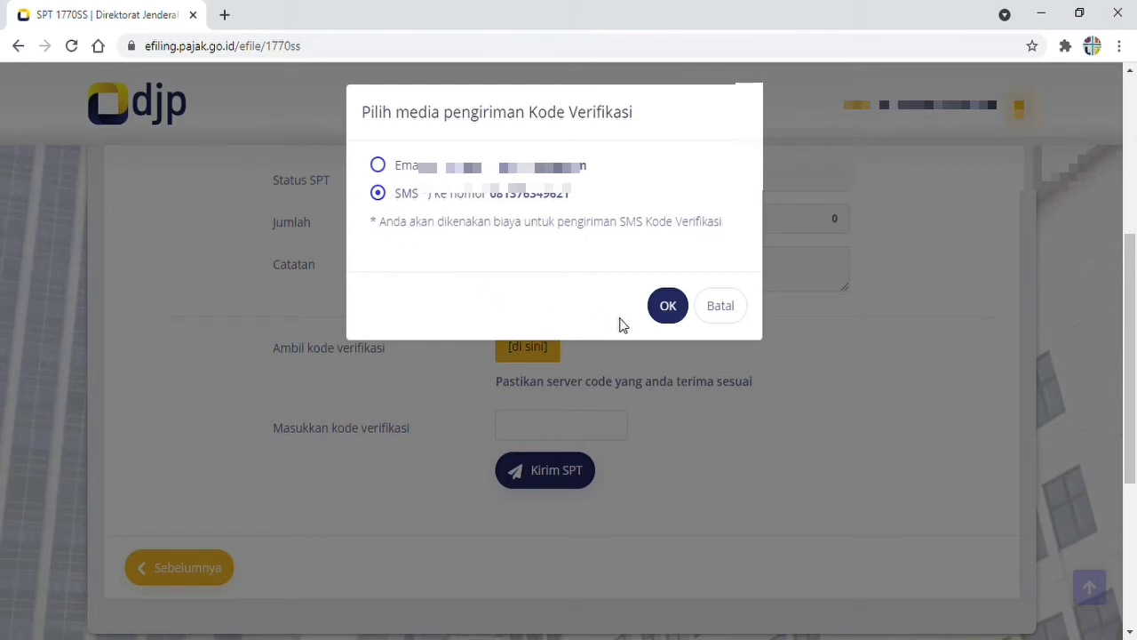
{"action": "left_click", "coordinate": [669, 318]}
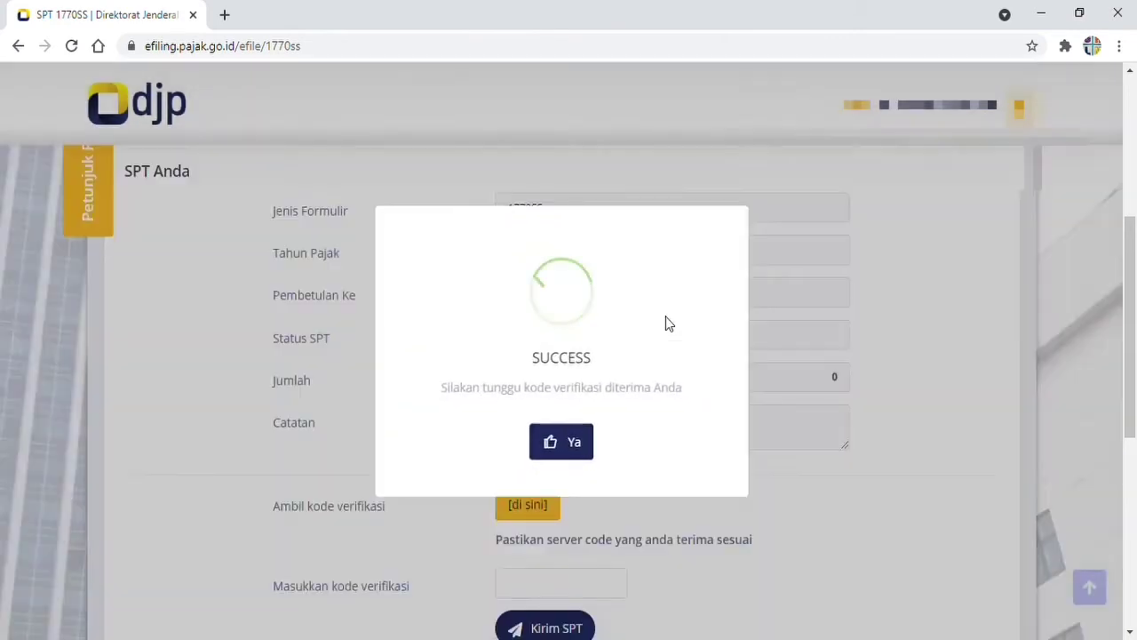
{"action": "left_click", "coordinate": [560, 444]}
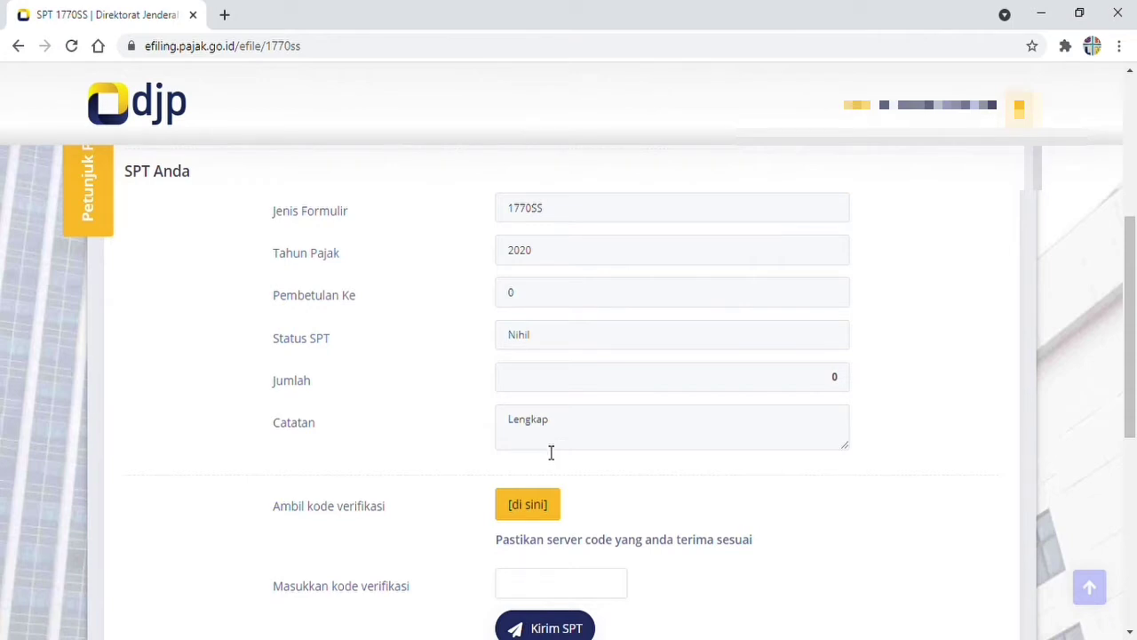
Enter the received SMS verification code and submit the 2020 1770SS return with Kirim SPT
{"action": "left_click", "coordinate": [529, 581]}
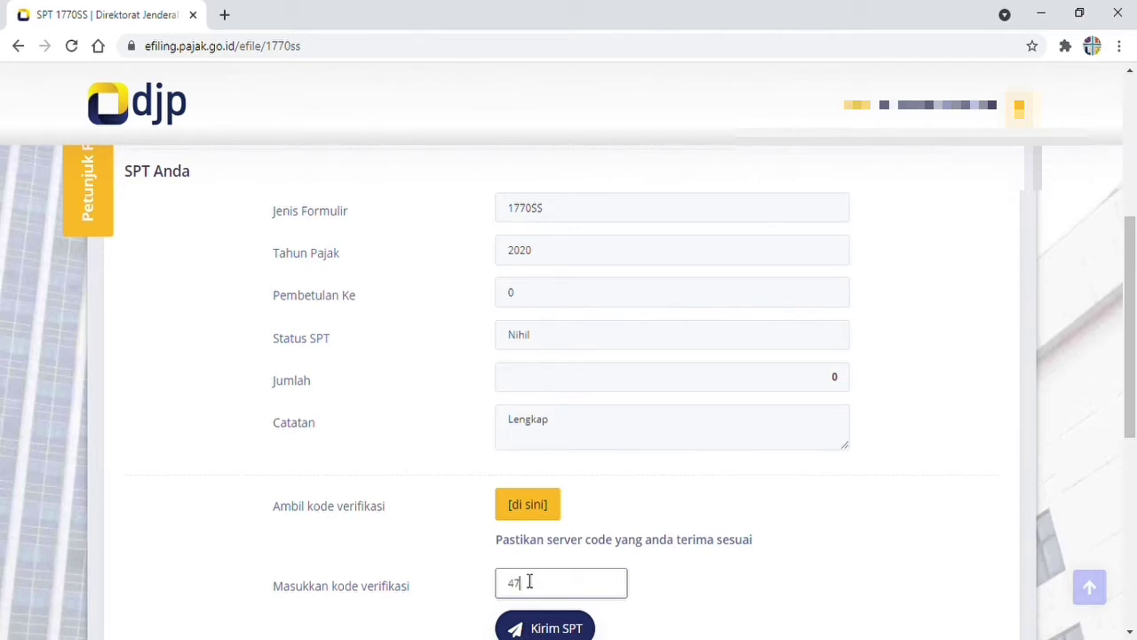
{"action": "left_click", "coordinate": [555, 628]}
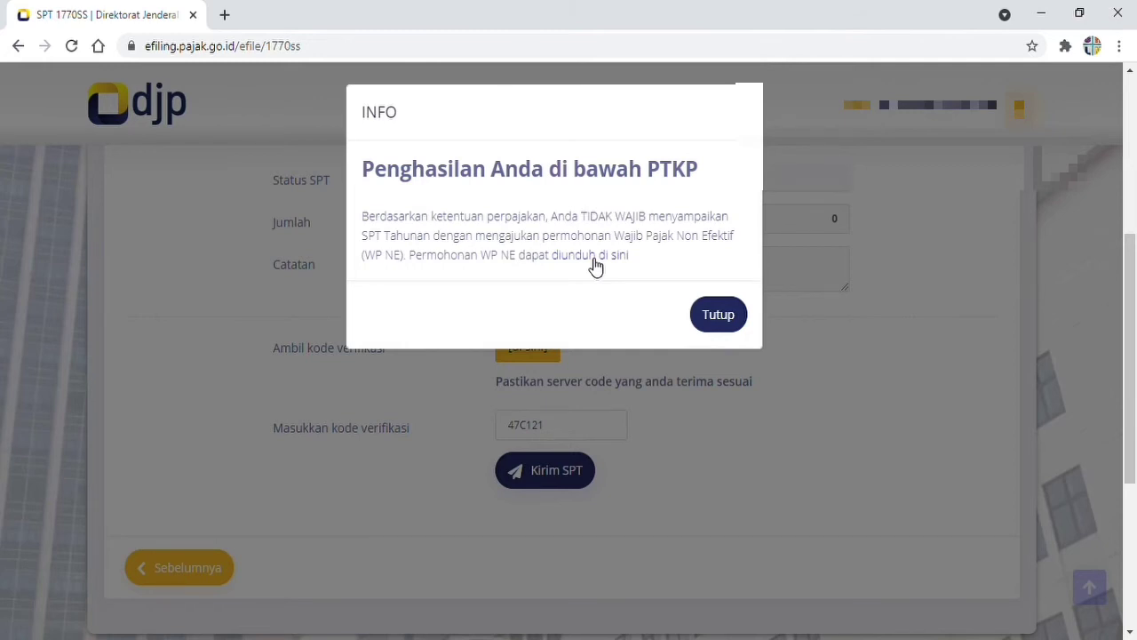
Close the below-PTKP INFO notice and rate the service Puas to reach Arsip SPT
{"action": "left_click", "coordinate": [726, 318]}
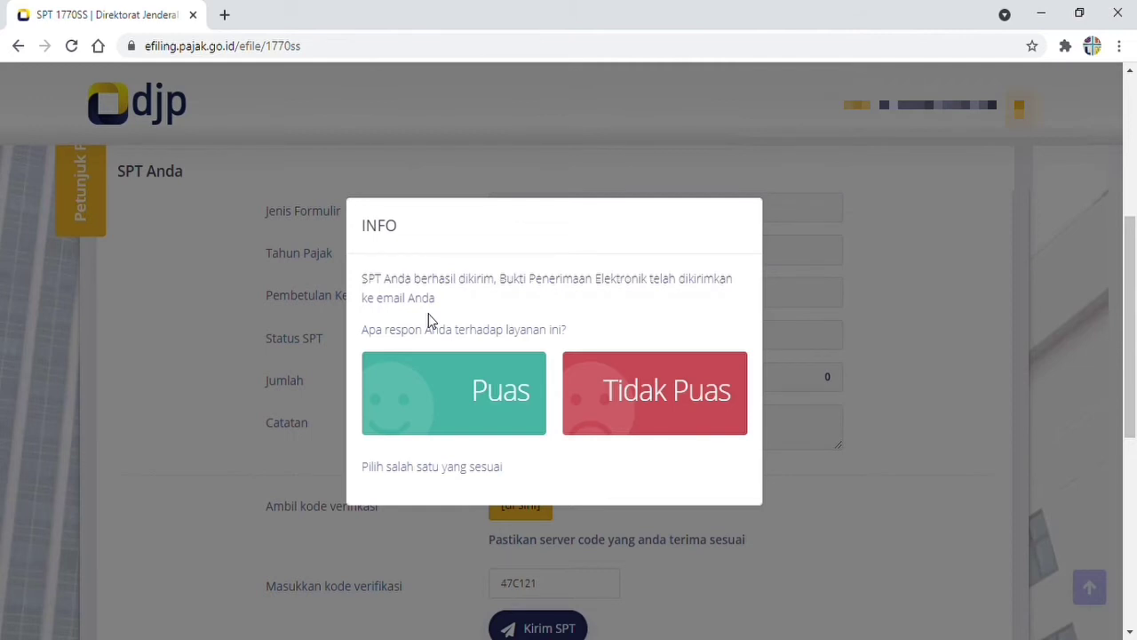
{"action": "left_click", "coordinate": [495, 404]}
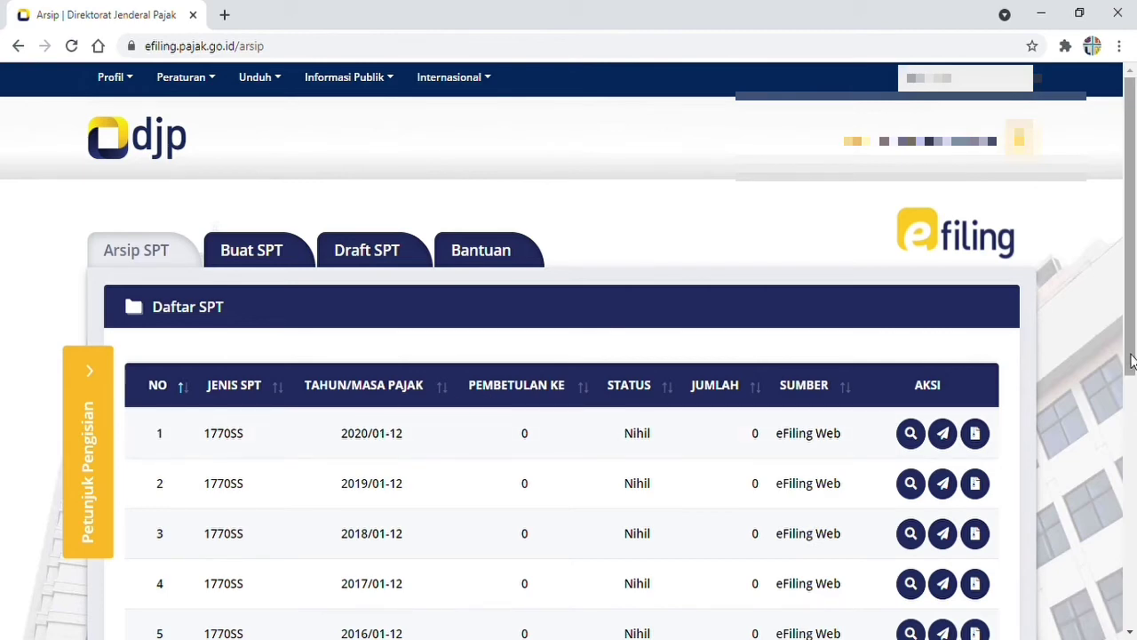
{"action": "left_click_drag", "start_coordinate": [1132, 359], "coordinate": [1121, 418]}
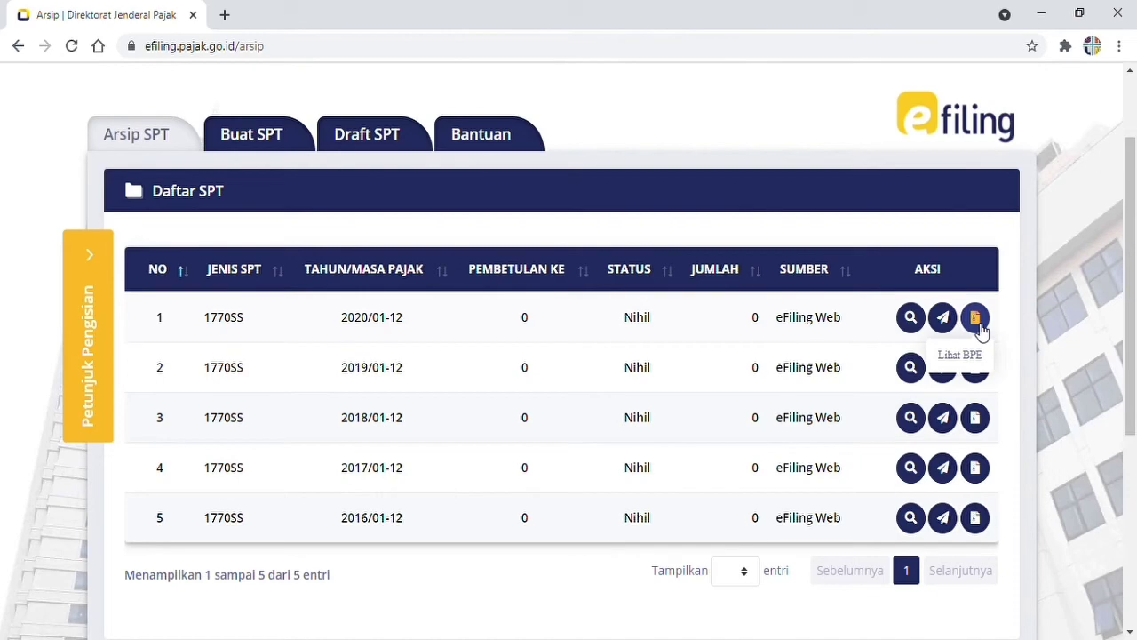
View the BPE receipt for the 2020 return, then close it
{"action": "left_click", "coordinate": [977, 321]}
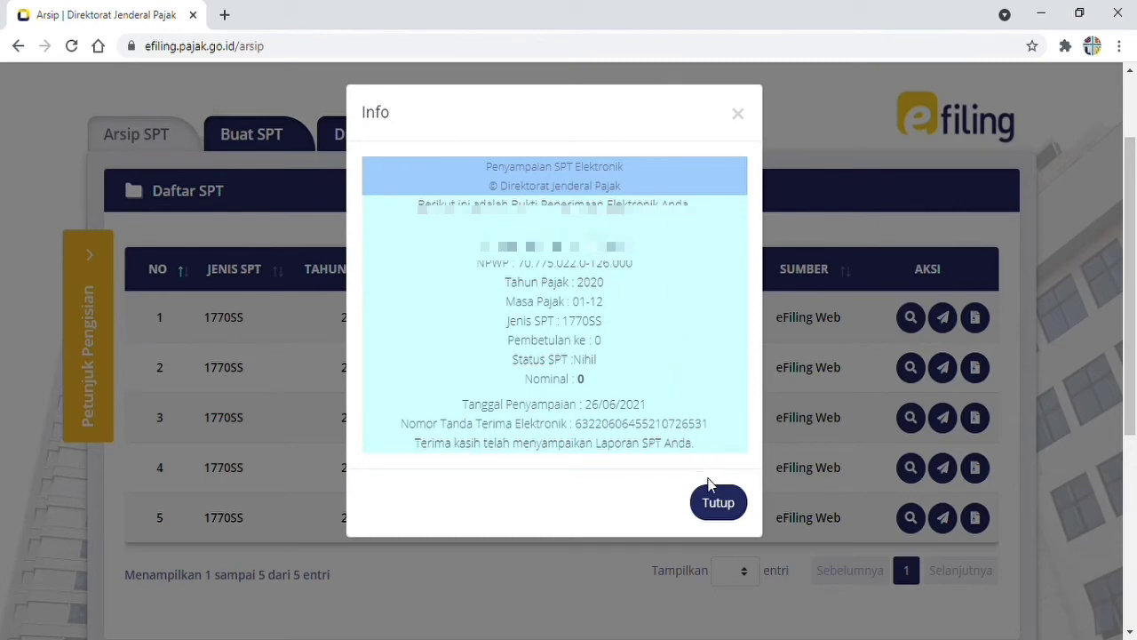
{"action": "left_click", "coordinate": [724, 503]}
{"action": "left_click", "coordinate": [722, 503]}
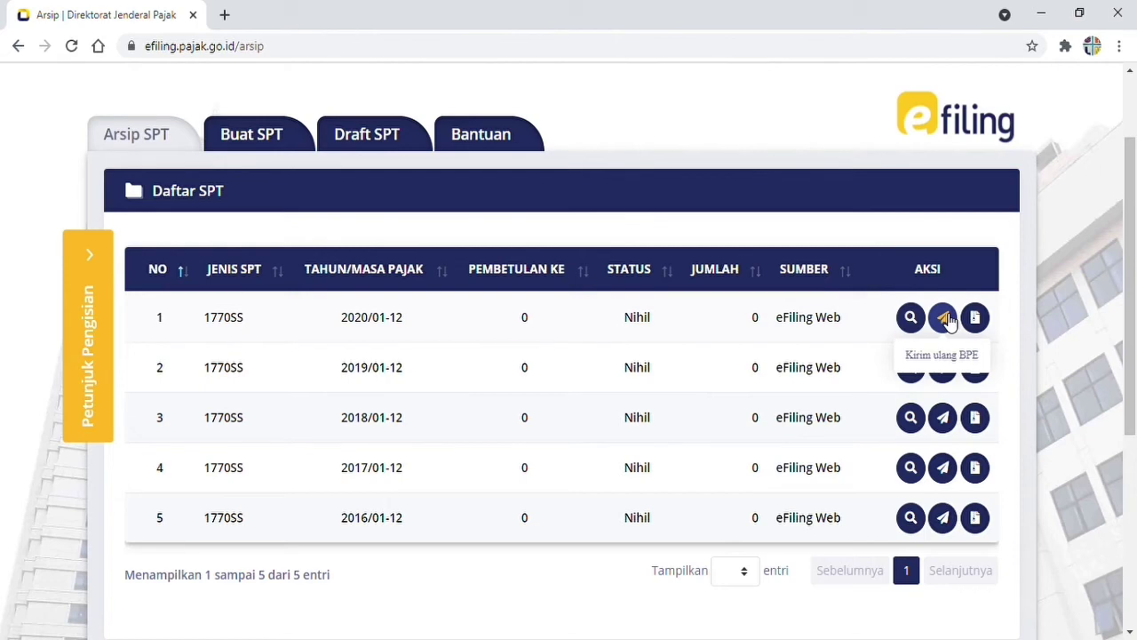
Resend the 2020 return's BPE receipt by email and dismiss the Info confirmation
{"action": "left_click", "coordinate": [945, 319]}
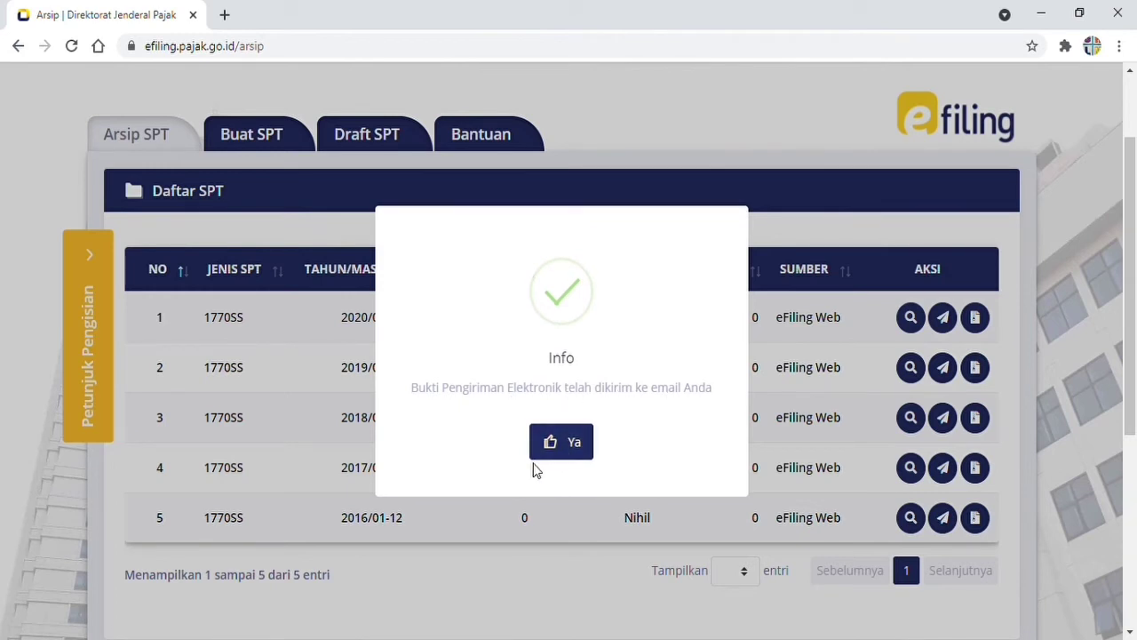
{"action": "left_click", "coordinate": [555, 453]}
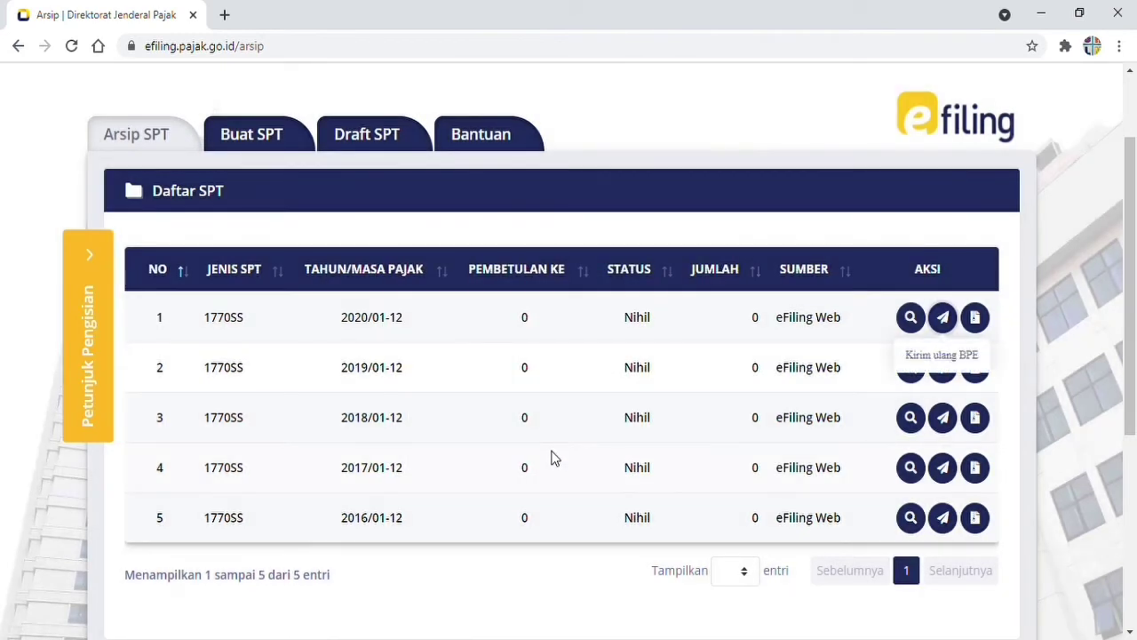
{"action": "left_click", "coordinate": [1127, 125]}
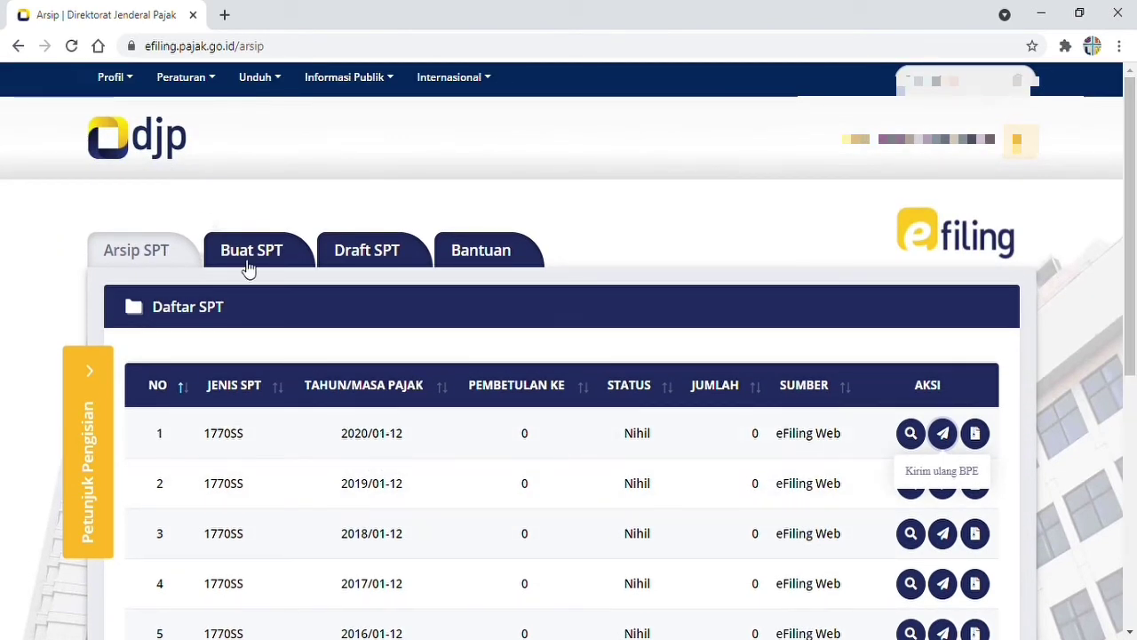
Go back from the SPT 1770 SS form through the archive to account.pajak.go.id/lapor
{"action": "left_click", "coordinate": [18, 47]}
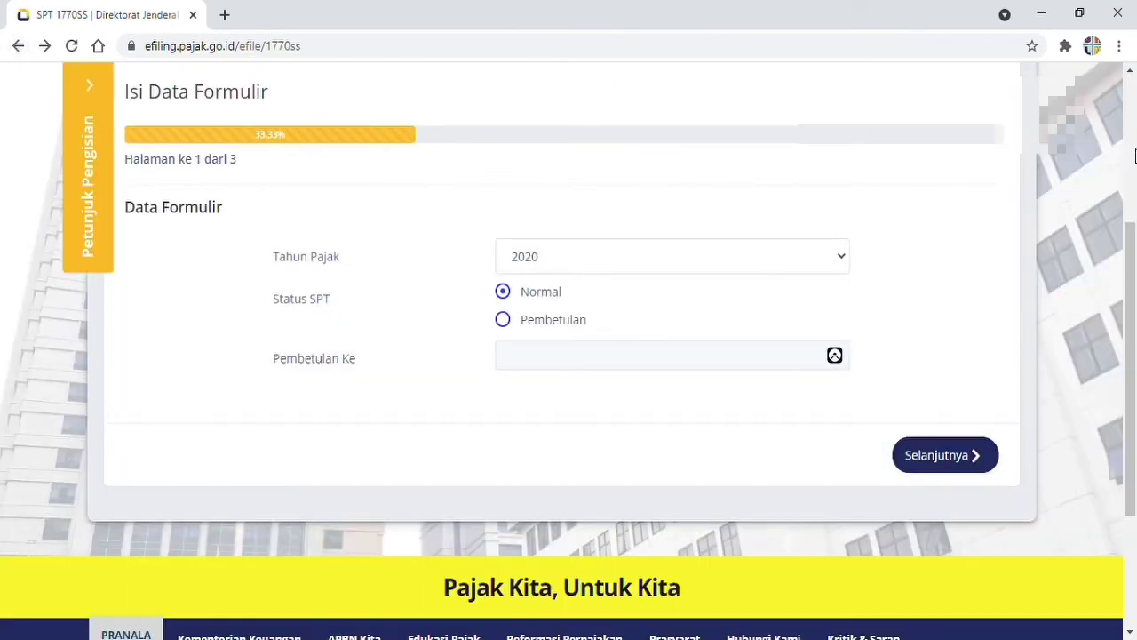
{"action": "scroll", "coordinate": [293, 193], "scroll_direction": "up", "scroll_amount": 3}
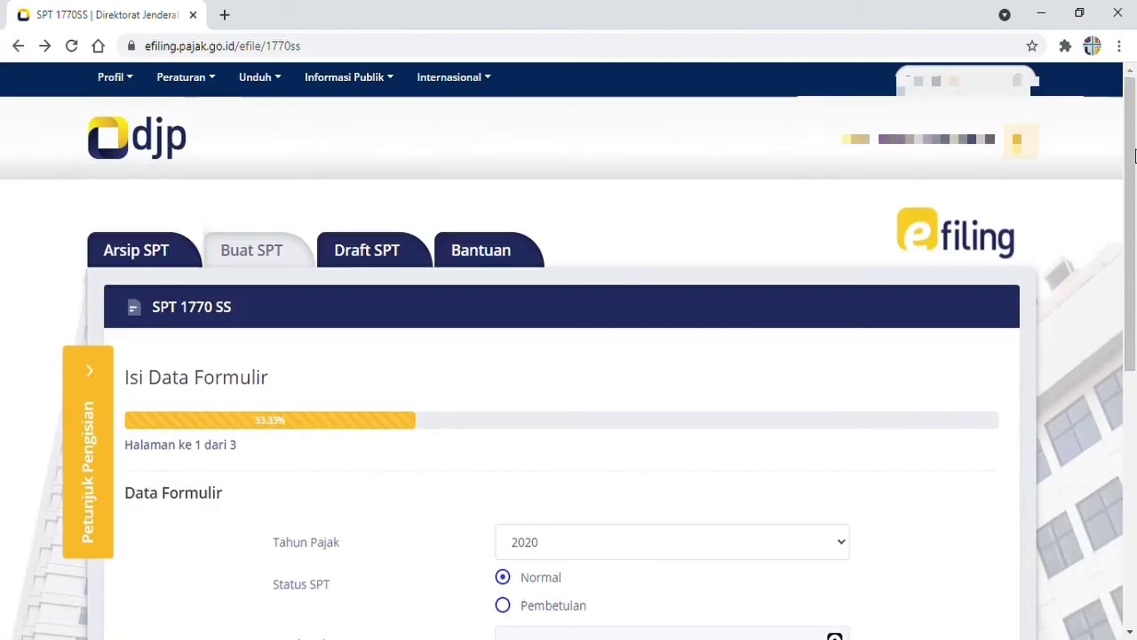
{"action": "left_click", "coordinate": [18, 48]}
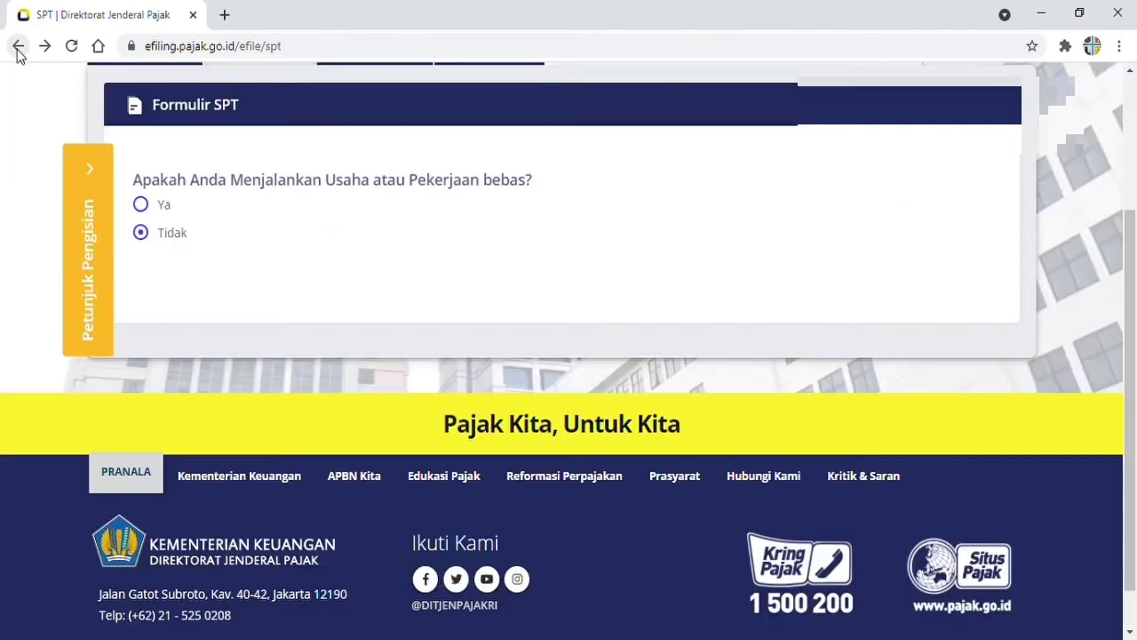
{"action": "left_click", "coordinate": [18, 48]}
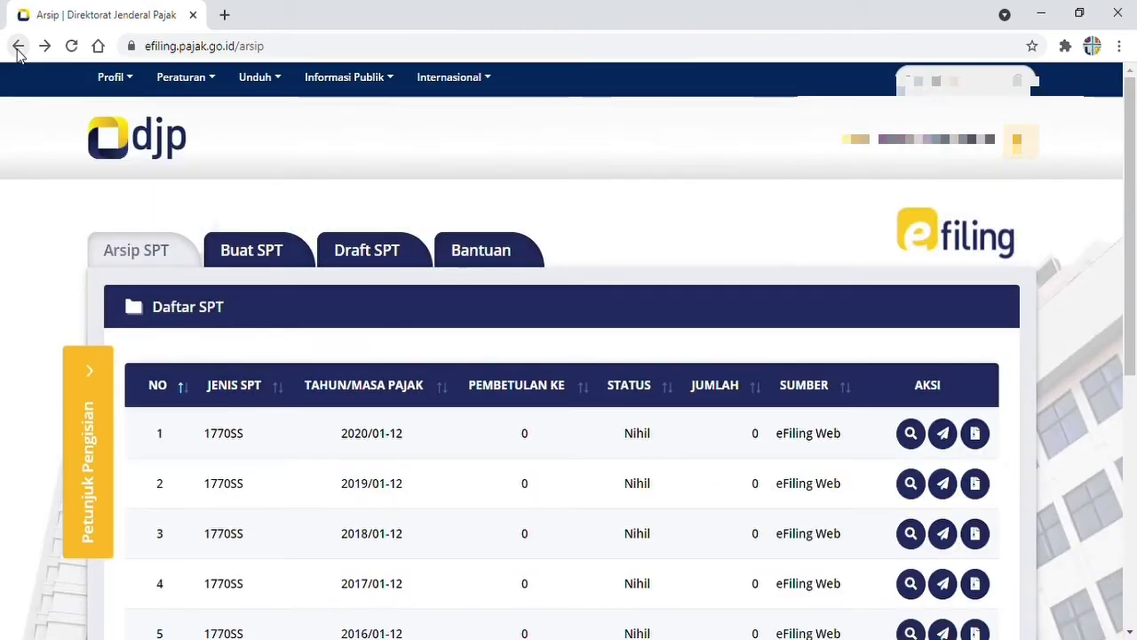
{"action": "left_click", "coordinate": [18, 48]}
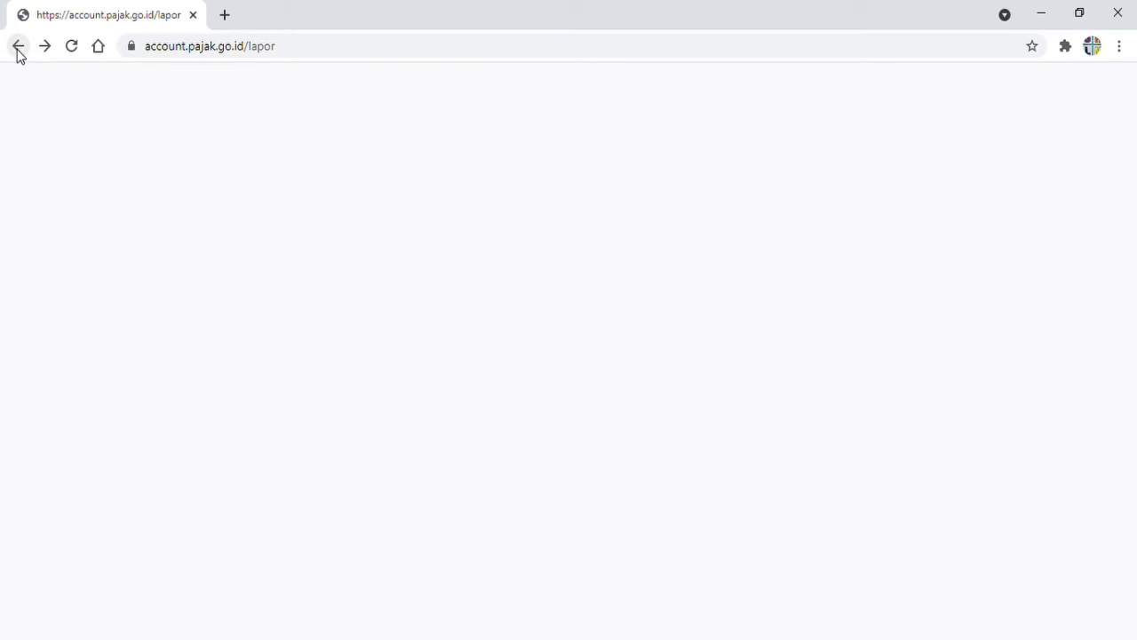
Reload until the account Informasi page with the NPWP card loads, closing the Profil menu
{"action": "left_click", "coordinate": [72, 51]}
{"action": "left_click", "coordinate": [74, 49]}
{"action": "left_click", "coordinate": [72, 46]}
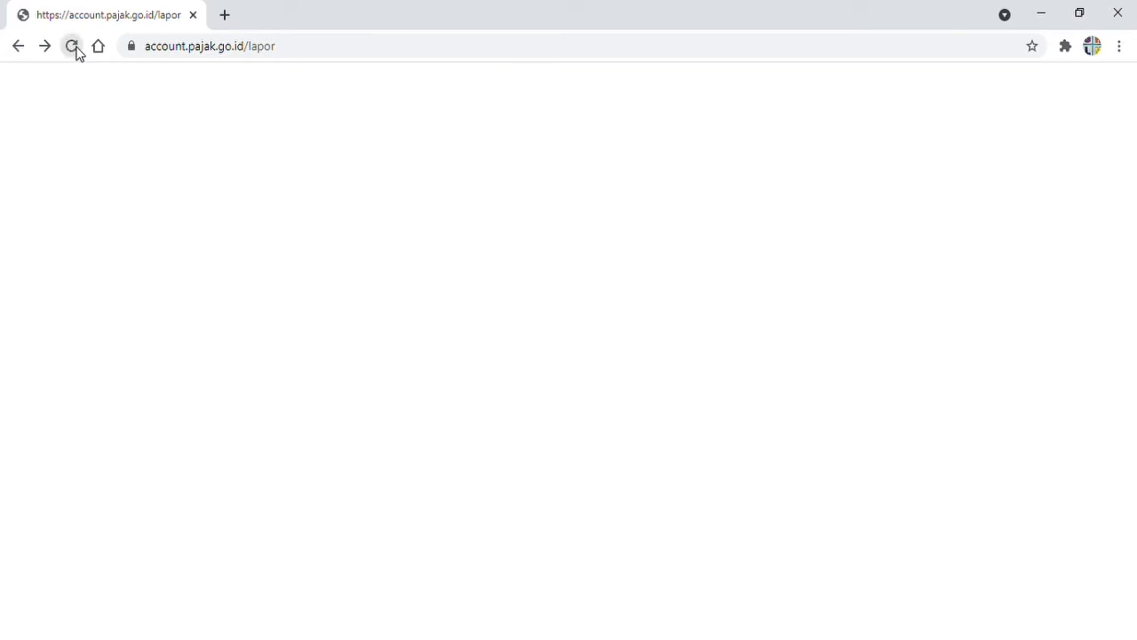
{"action": "left_click", "coordinate": [71, 46]}
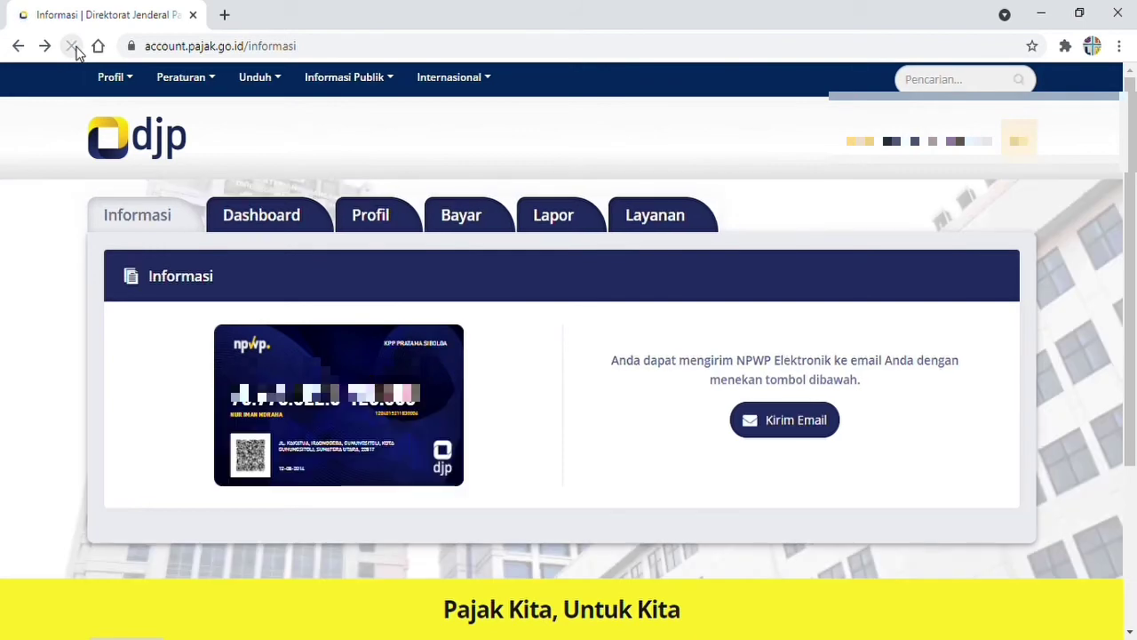
{"action": "mouse_move", "coordinate": [112, 78]}
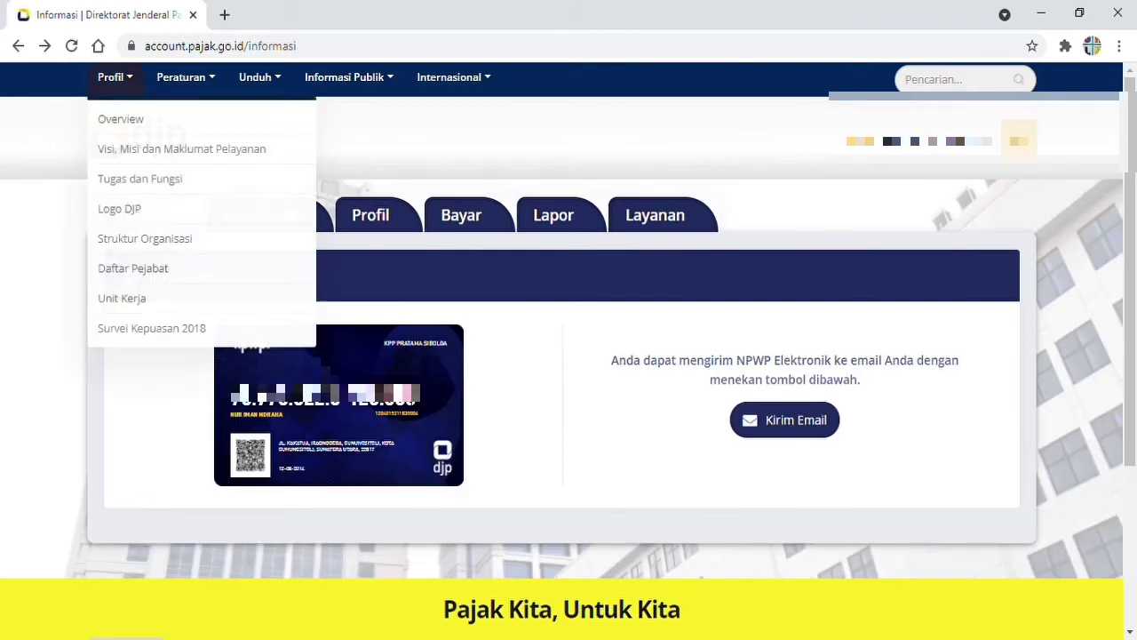
{"action": "left_click", "coordinate": [372, 138]}
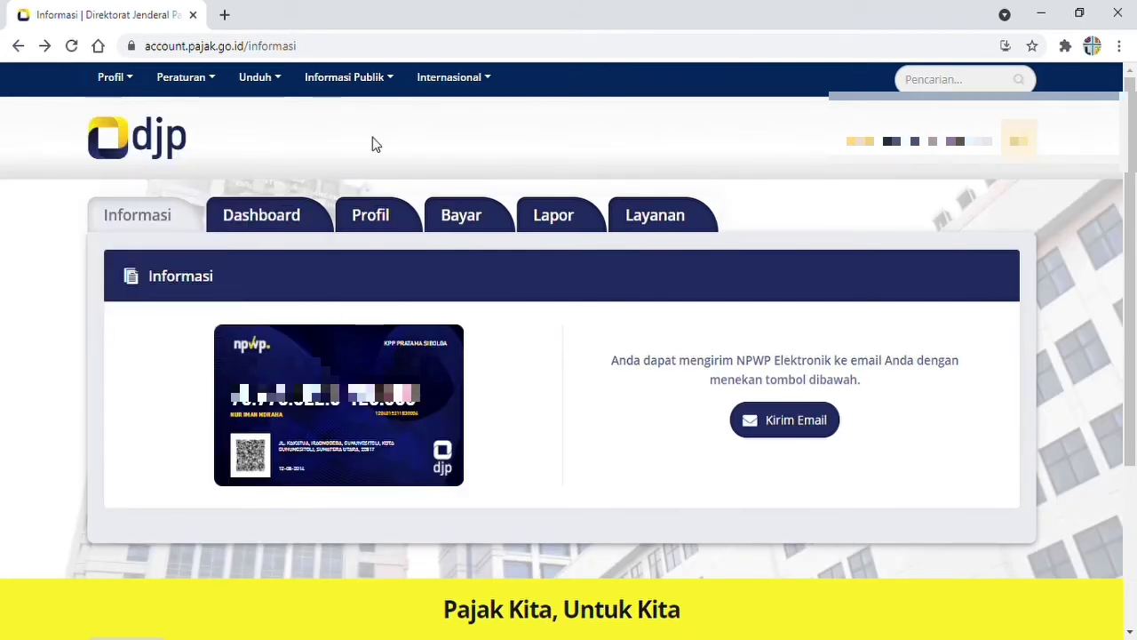
Open the Bayar section and launch the e-Billing Surat Setoran Elektronik form
{"action": "left_click", "coordinate": [461, 222]}
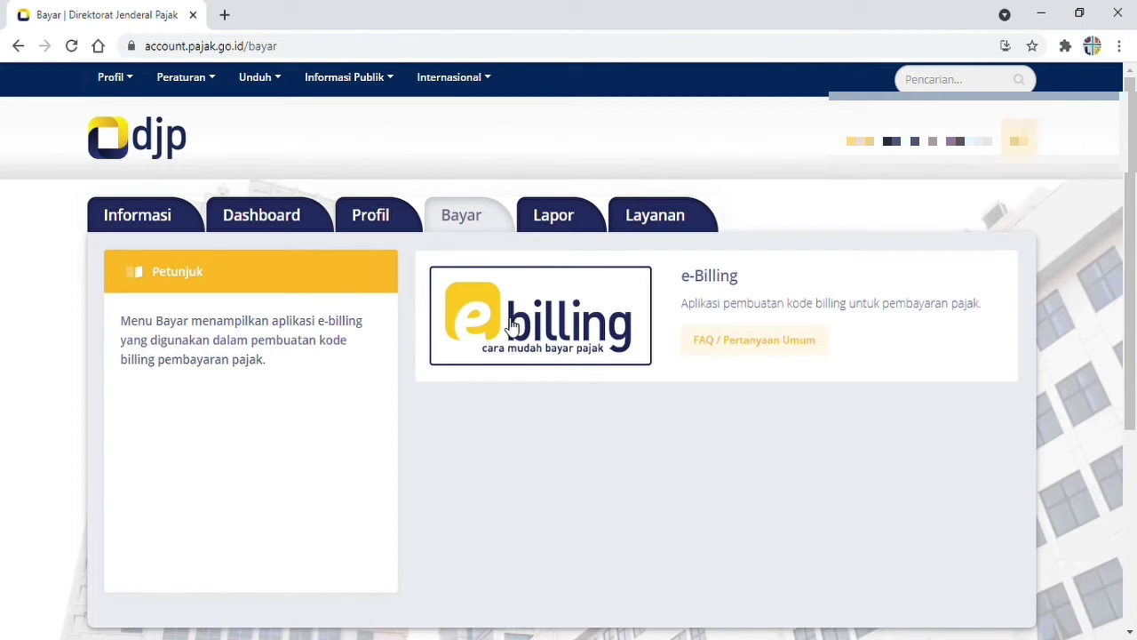
{"action": "left_click", "coordinate": [513, 327]}
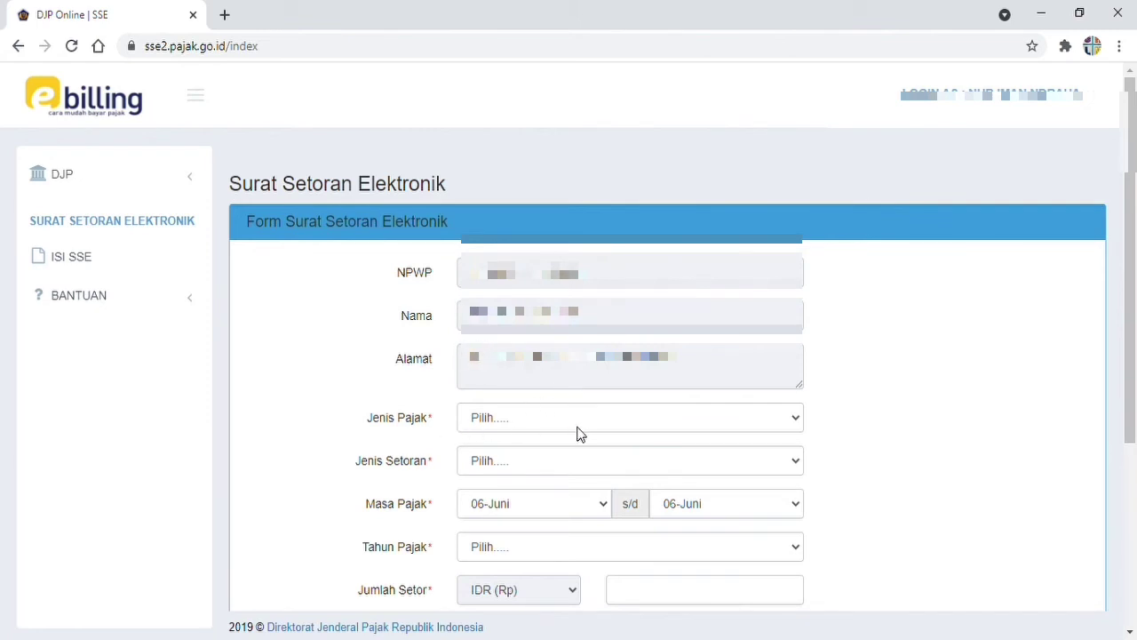
{"action": "left_click", "coordinate": [784, 428]}
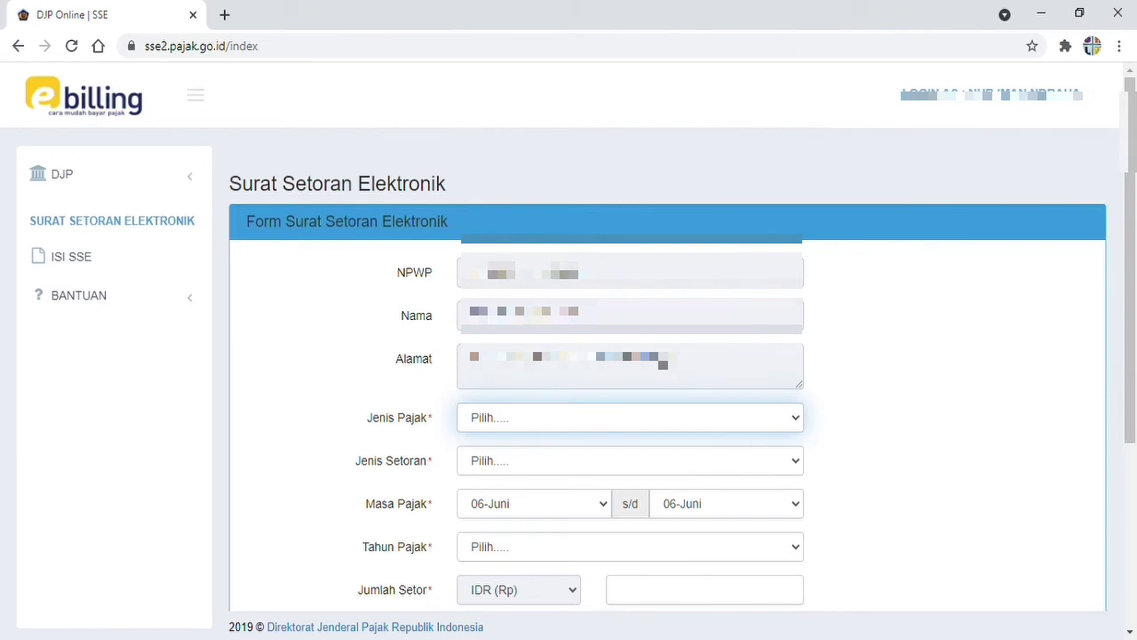
{"action": "left_click", "coordinate": [927, 337]}
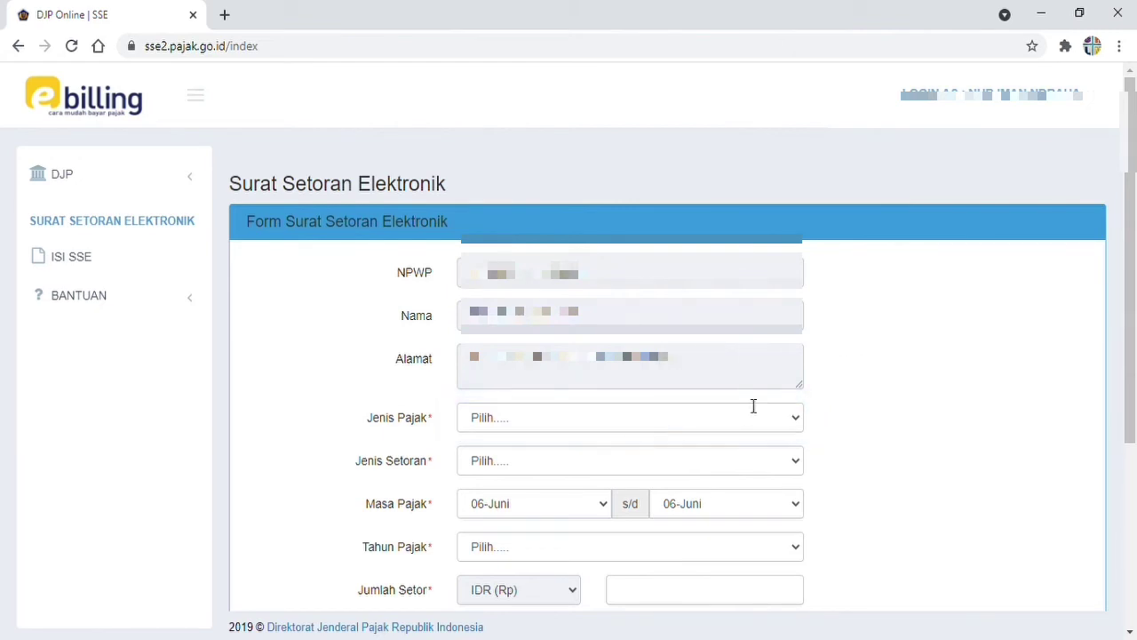
{"action": "left_click", "coordinate": [636, 471]}
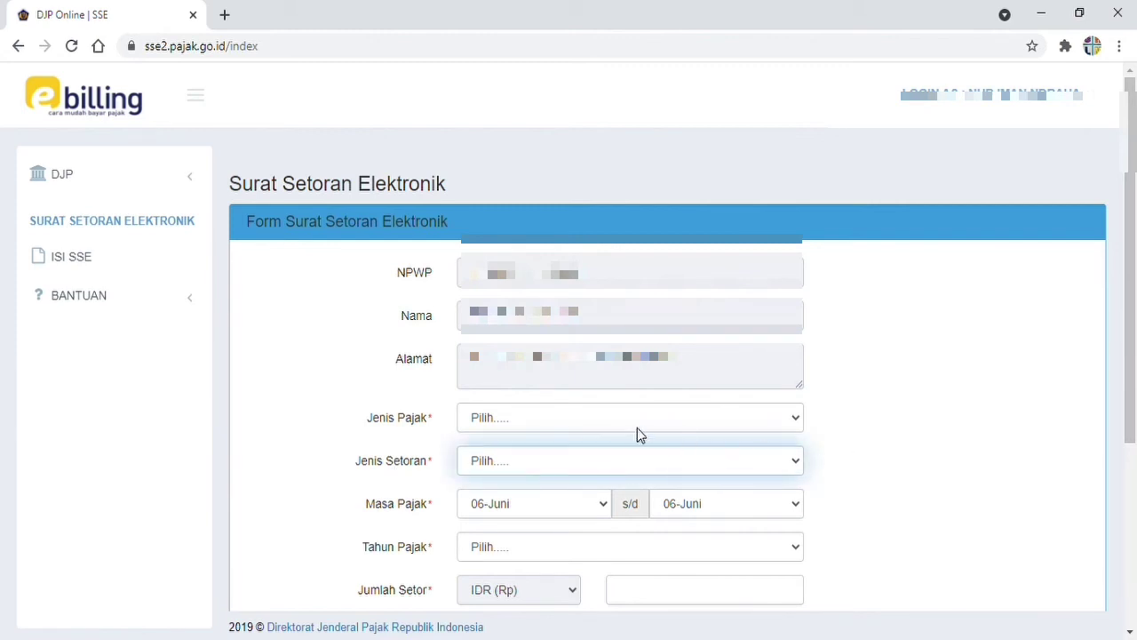
{"action": "left_click", "coordinate": [599, 427]}
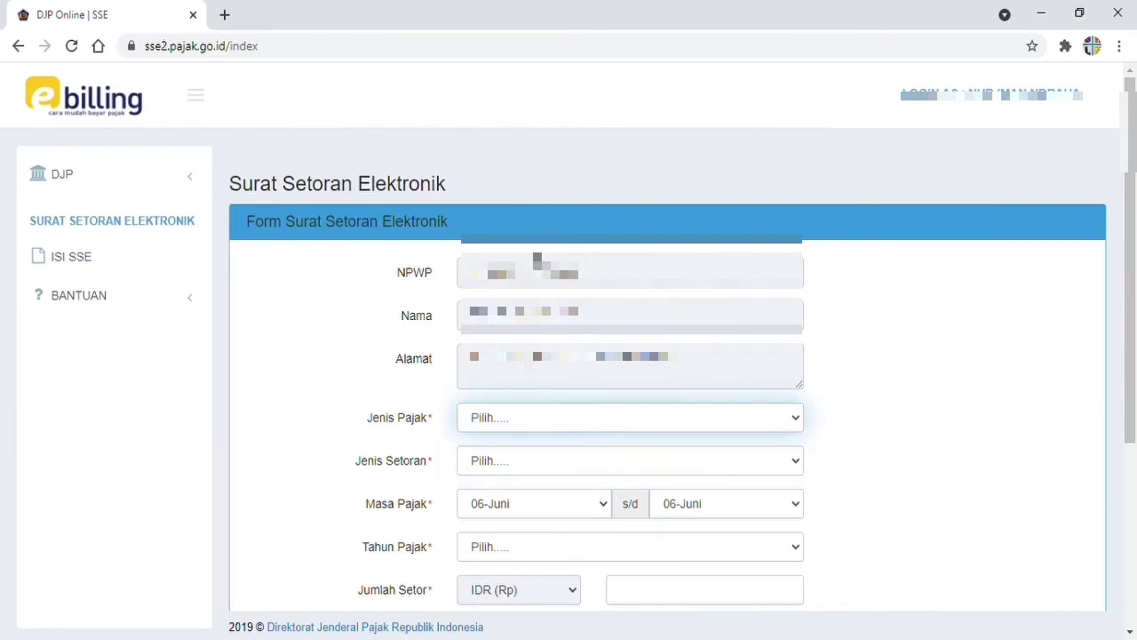
Choose 411211-PPN Dalam Negeri as the Jenis Pajak
{"action": "key", "text": "Down"}
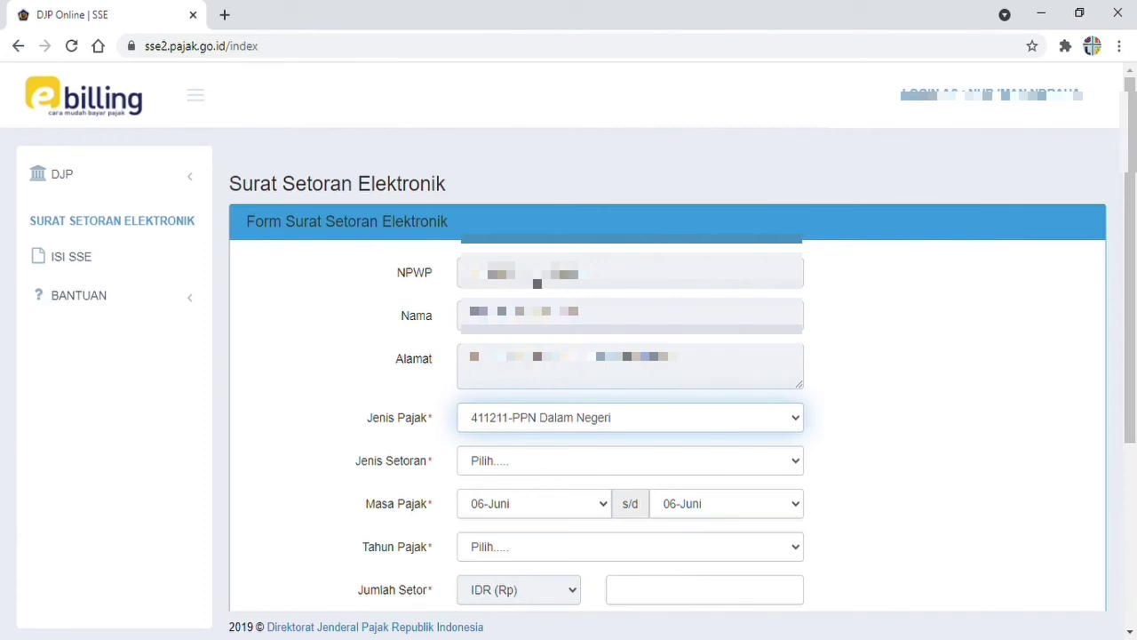
{"action": "key", "text": "Tab"}
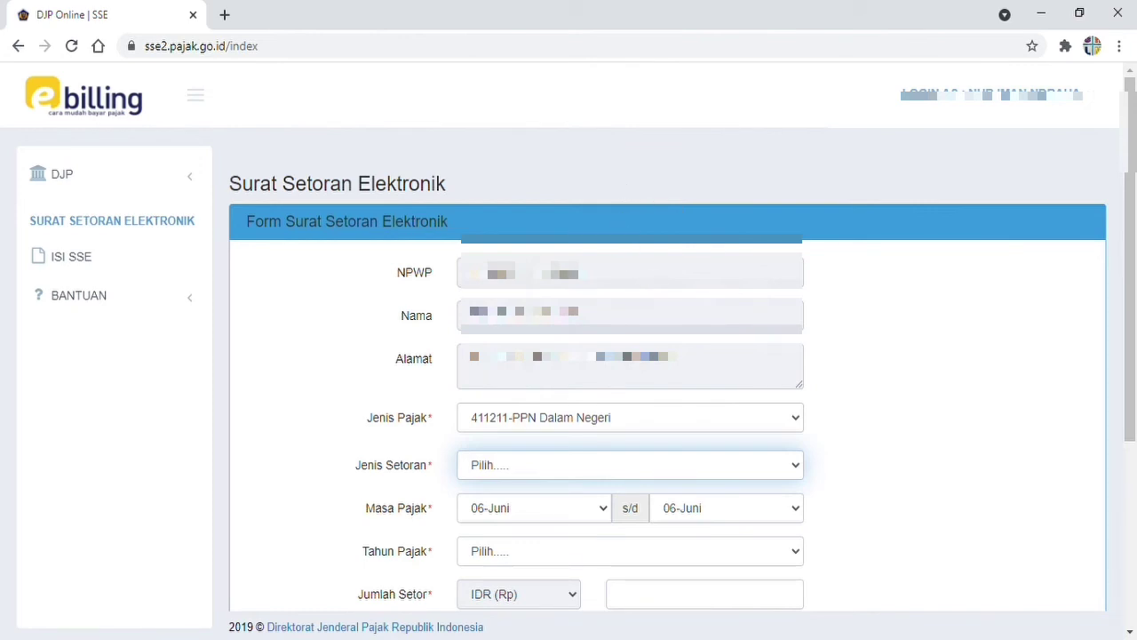
{"action": "left_click", "coordinate": [849, 362]}
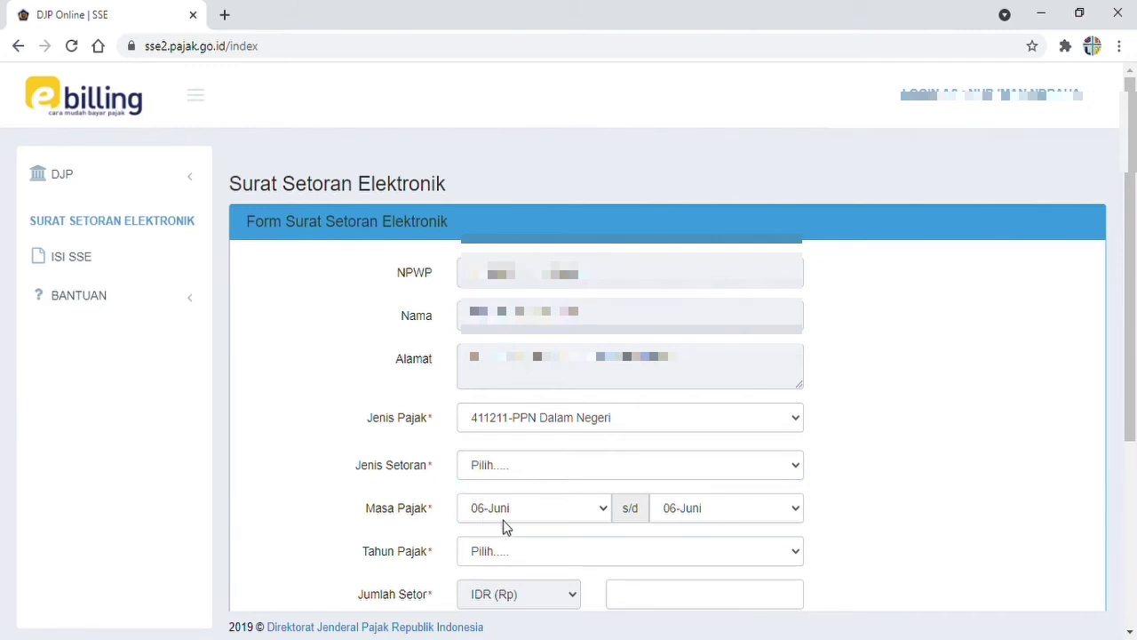
Begin filling the Masa Pajak month and Tahun Pajak year fields
{"action": "left_click", "coordinate": [598, 511]}
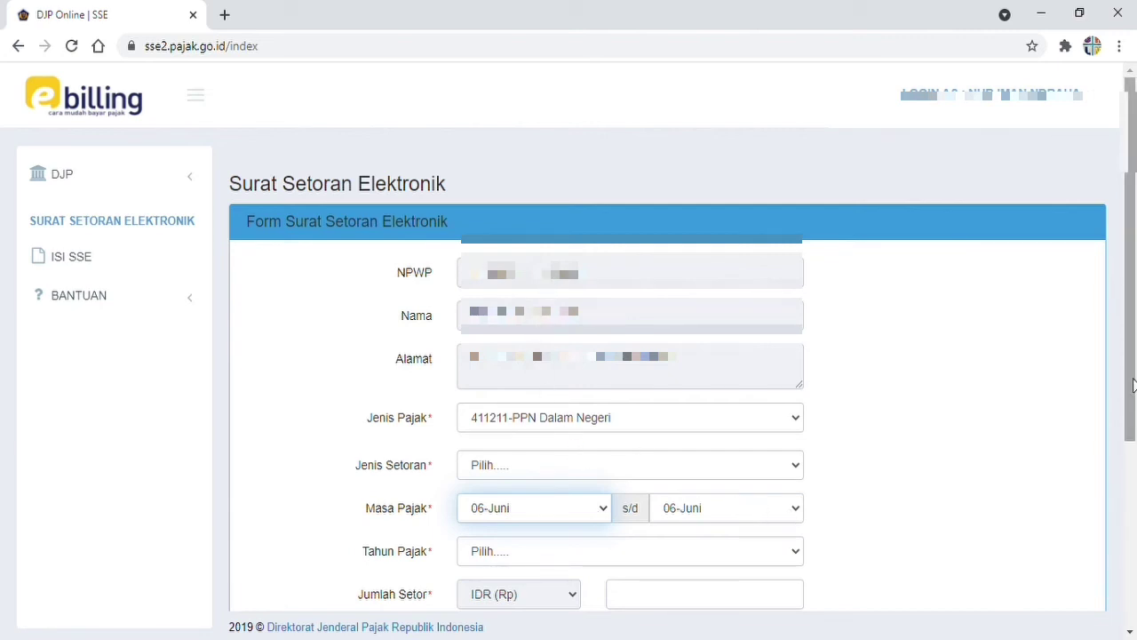
{"action": "left_click_drag", "start_coordinate": [1132, 400], "coordinate": [1124, 439]}
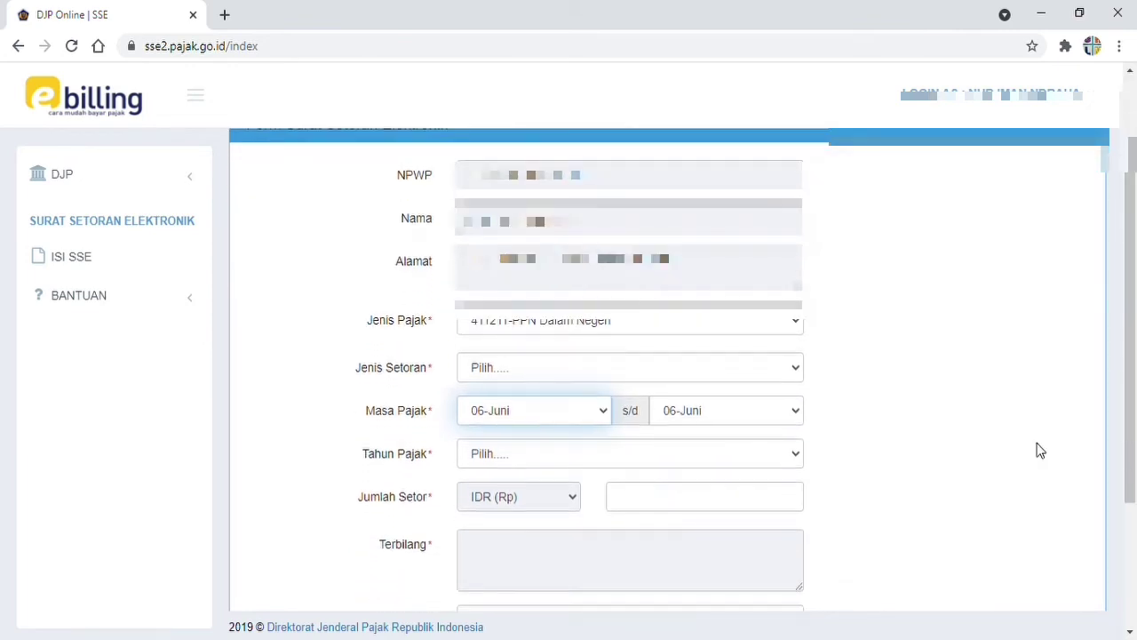
{"action": "left_click", "coordinate": [783, 457]}
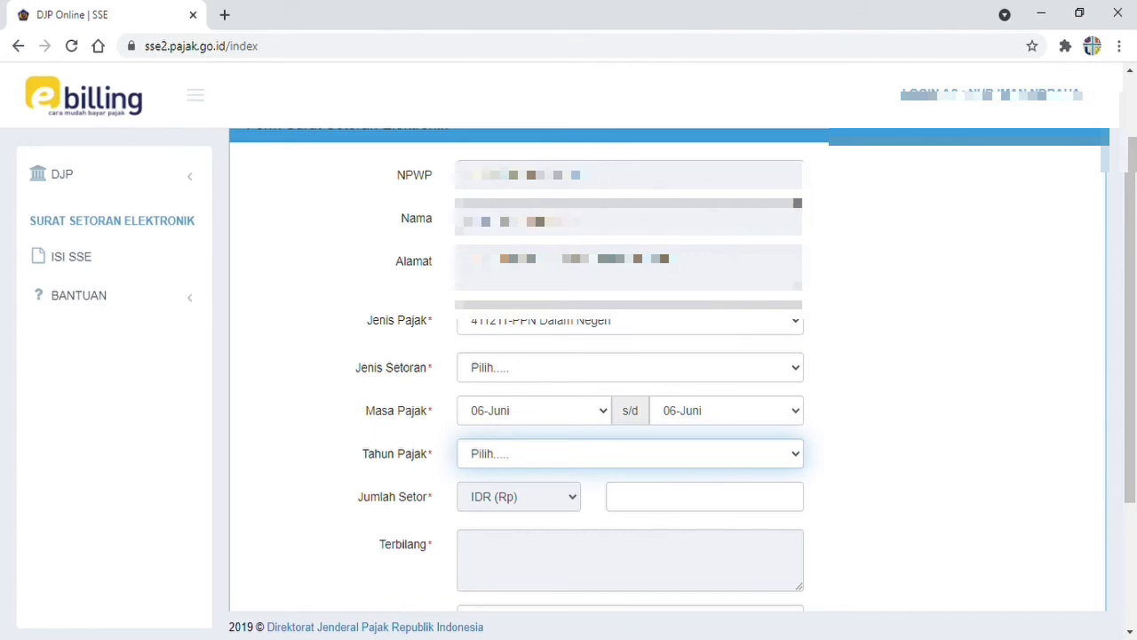
{"action": "left_click", "coordinate": [628, 500]}
{"action": "left_click", "coordinate": [485, 544]}
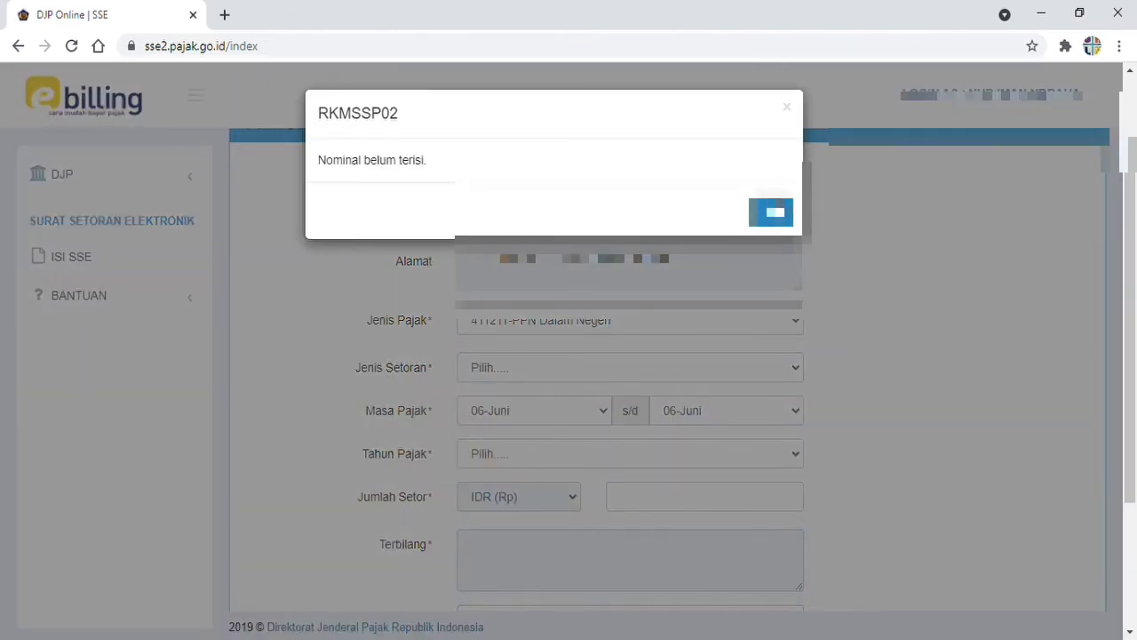
{"action": "left_click", "coordinate": [771, 211]}
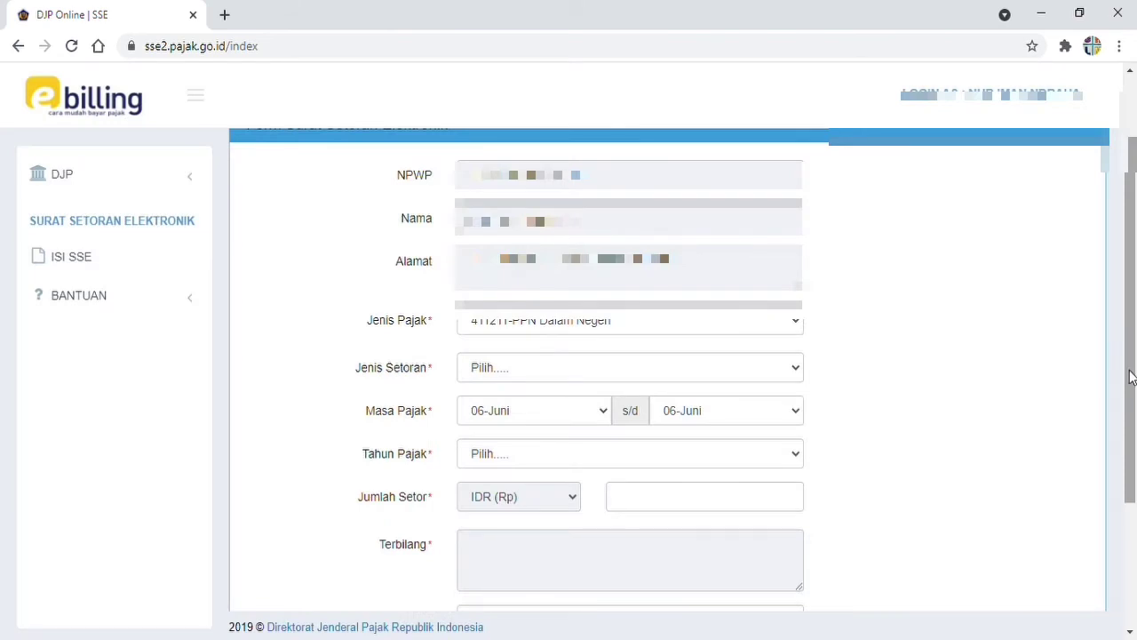
{"action": "scroll", "coordinate": [1113, 456], "scroll_direction": "down", "scroll_amount": 2}
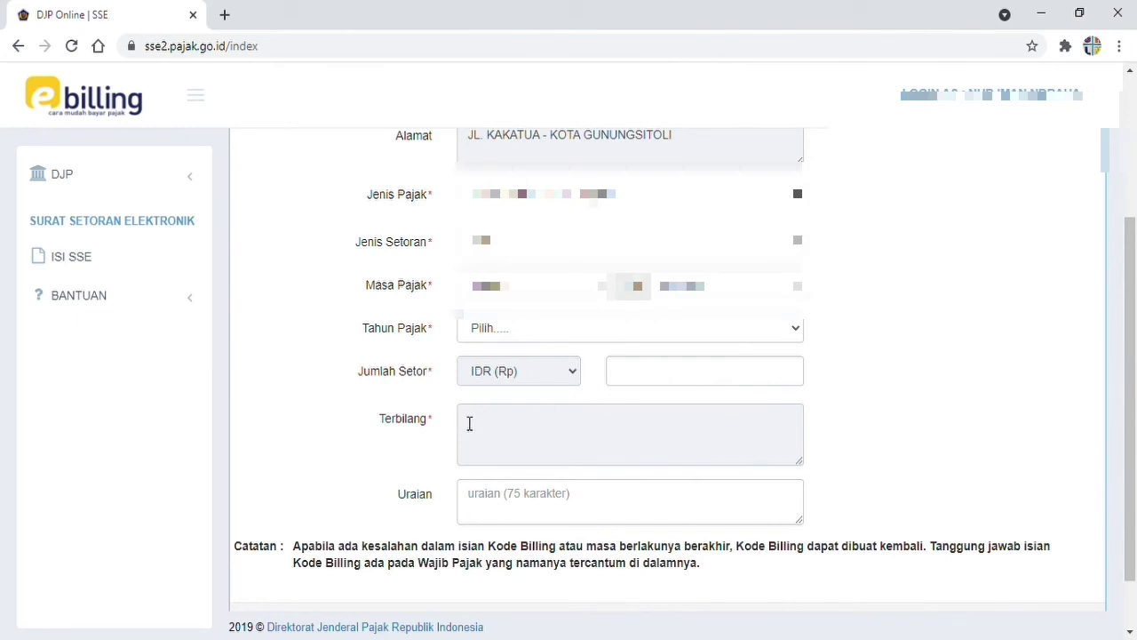
Enter 45 in Jumlah Setor so Terbilang reads 'Empat Puluh Lima Rupiah'
{"action": "left_click", "coordinate": [636, 383]}
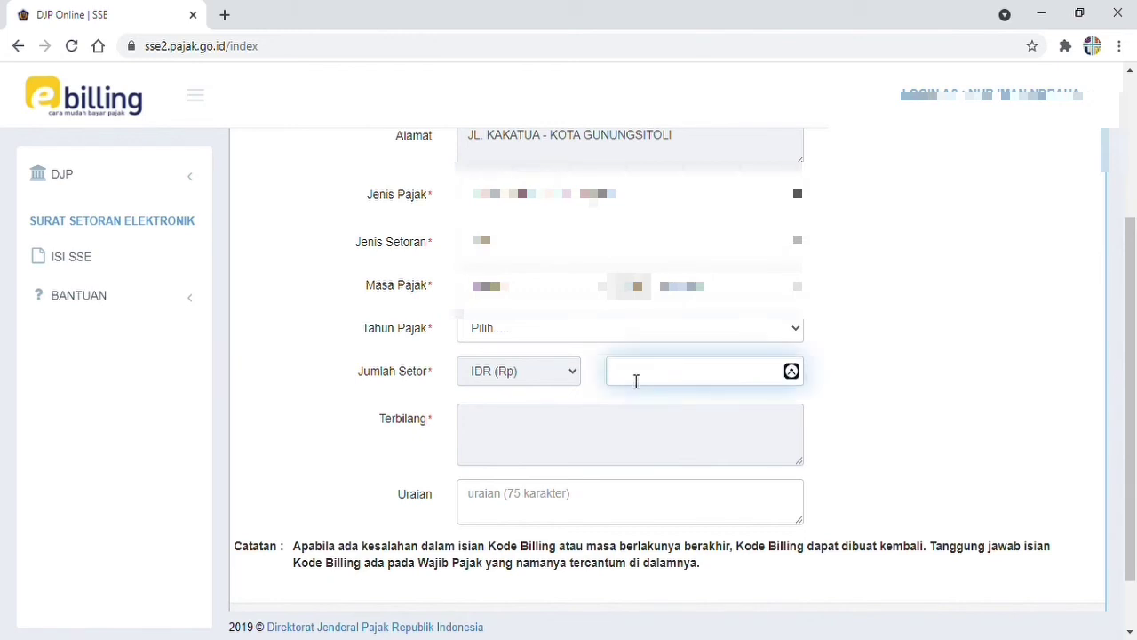
{"action": "type", "text": "45"}
{"action": "key", "text": "Tab"}
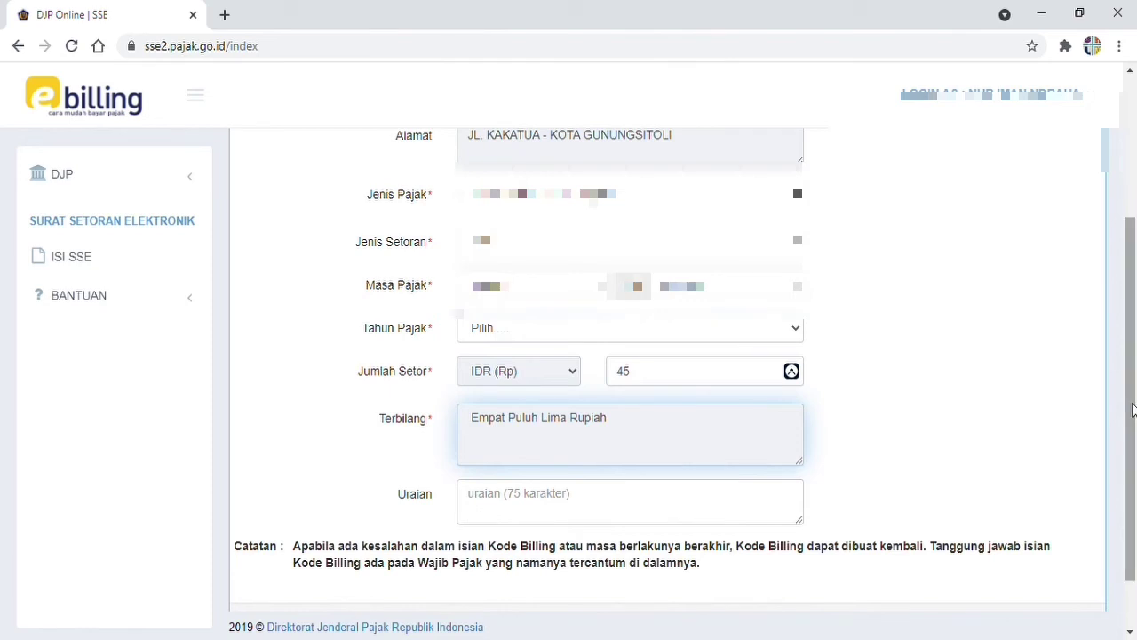
{"action": "left_click_drag", "start_coordinate": [1133, 408], "coordinate": [1133, 470]}
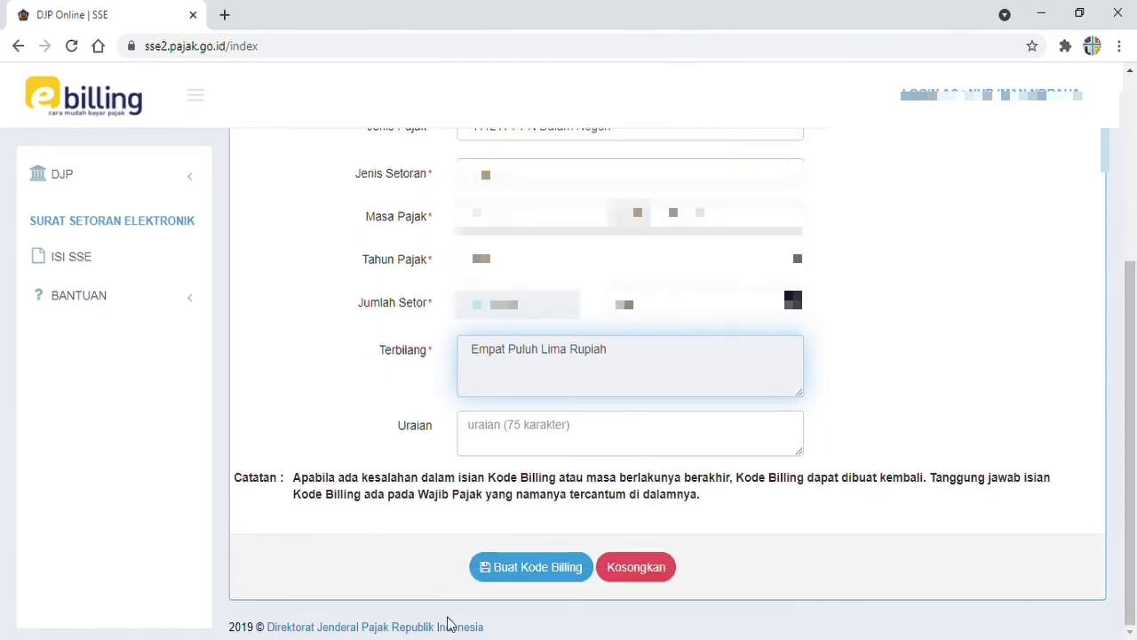
Try Buat Kode Billing, then open the Jenis Setoran dropdown flagged as required
{"action": "left_click", "coordinate": [562, 568]}
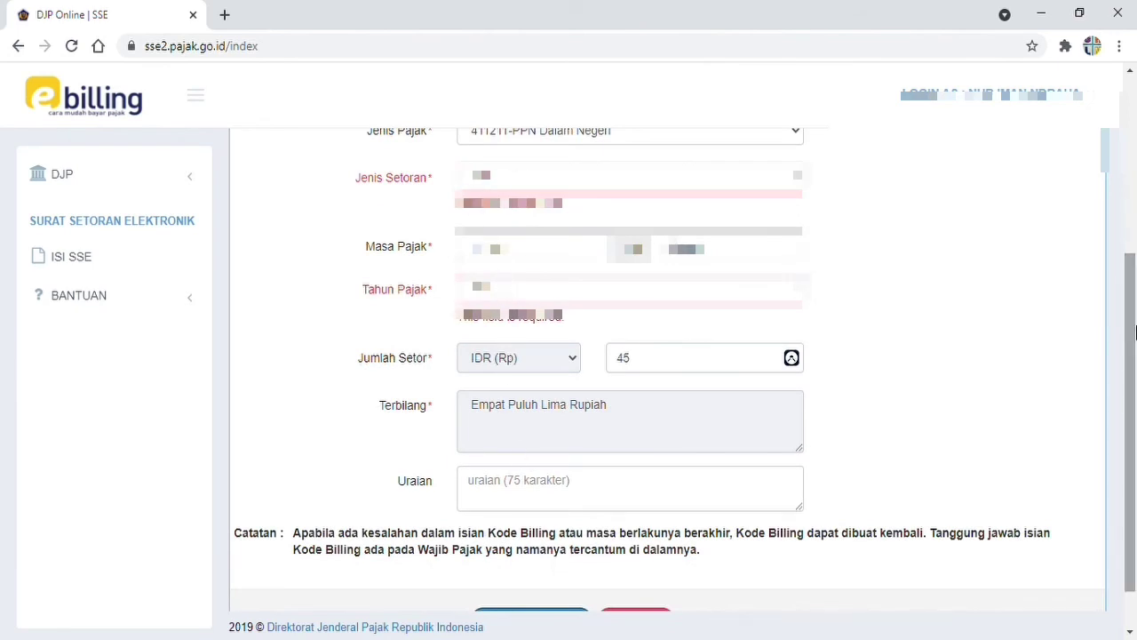
{"action": "left_click_drag", "start_coordinate": [1134, 331], "coordinate": [1125, 216]}
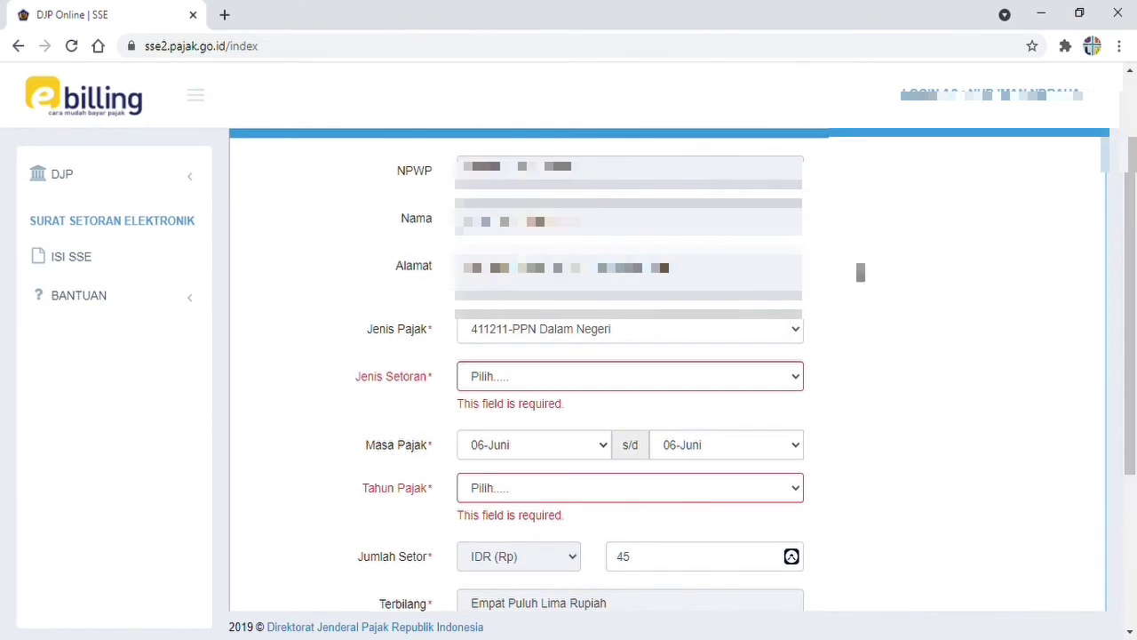
{"action": "left_click", "coordinate": [796, 378]}
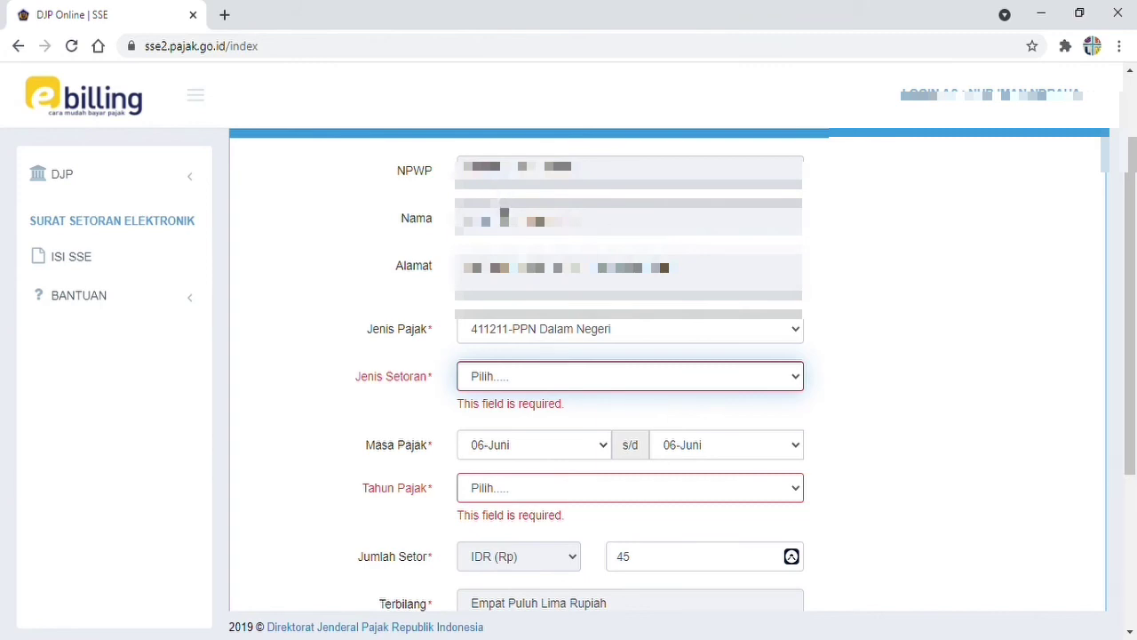
Set Jenis Setoran to 900-Pemungutan oleh Non-Bendaharawan and Tahun Pajak to 2020
{"action": "key", "text": "Down"}
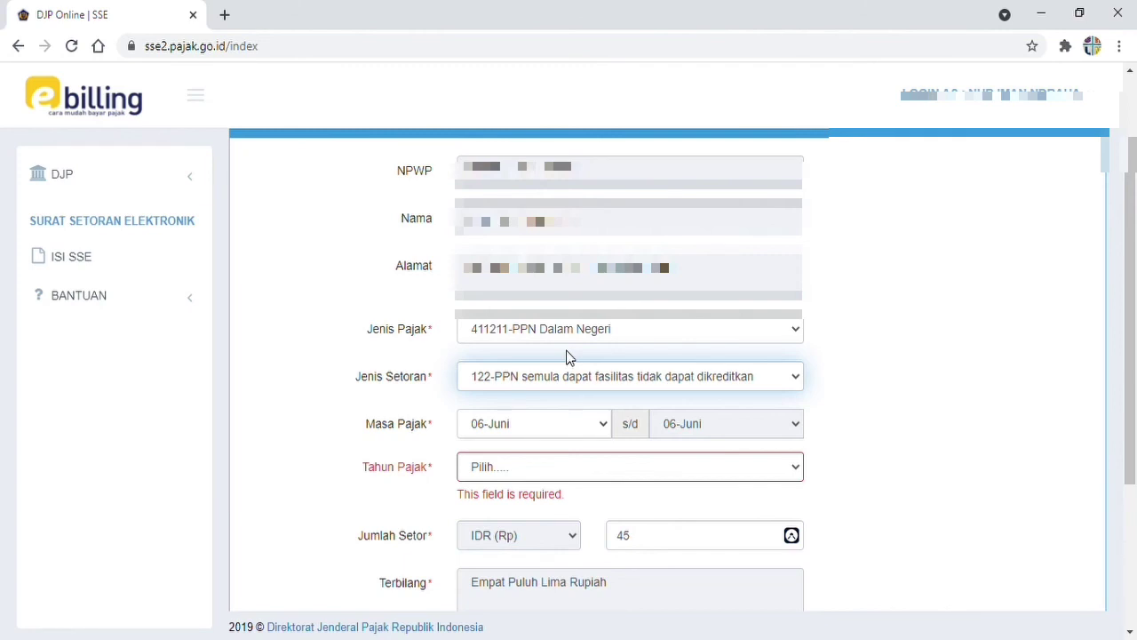
{"action": "key", "text": "Down"}
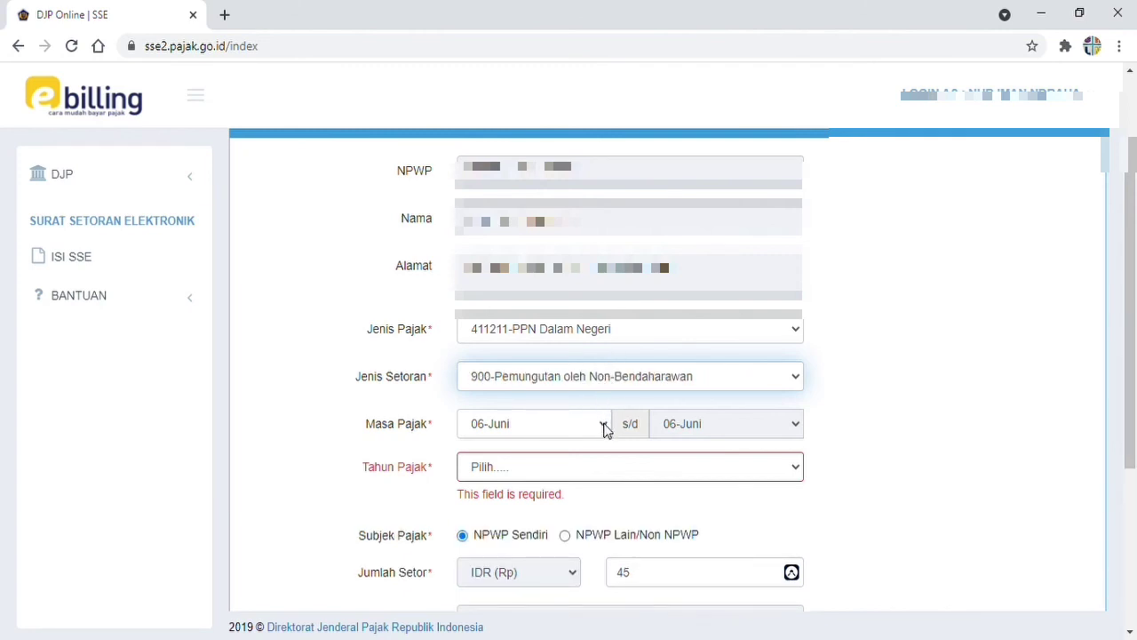
{"action": "left_click", "coordinate": [540, 472]}
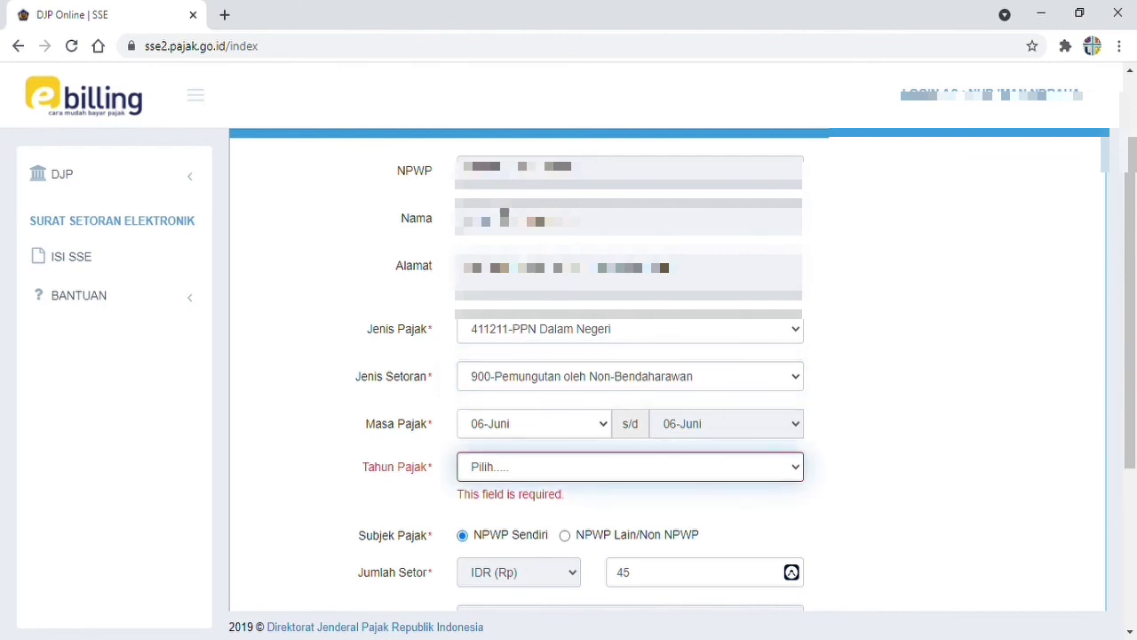
{"action": "left_click", "coordinate": [495, 197]}
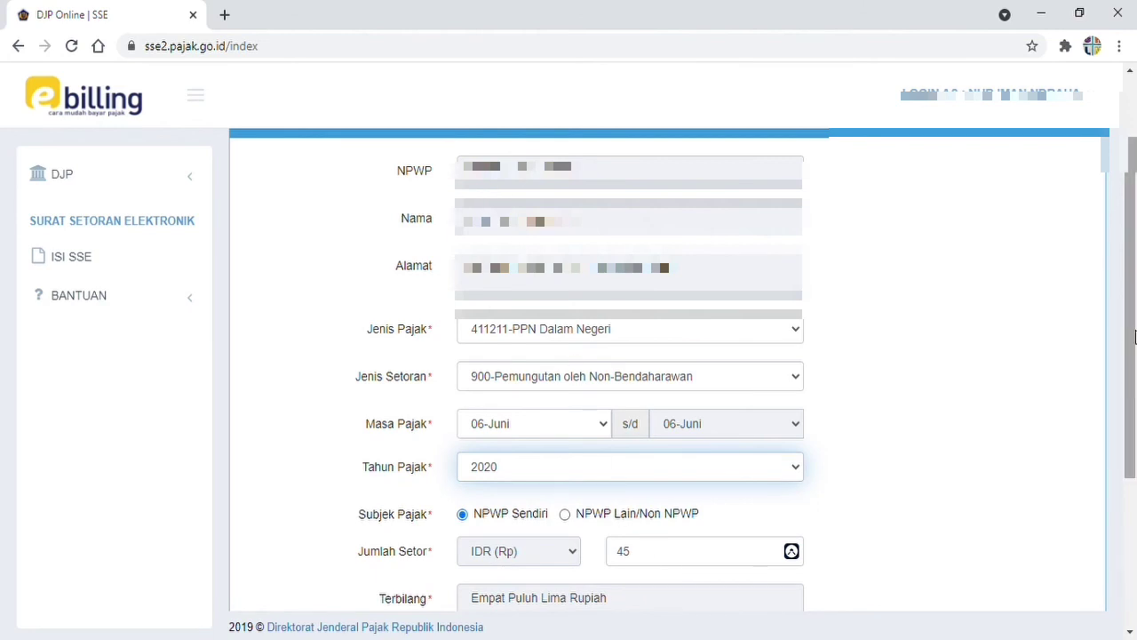
Enter 'PAJAK PENGAHSILAN' as the Uraian payment description
{"action": "left_click_drag", "start_coordinate": [1135, 336], "coordinate": [1130, 409]}
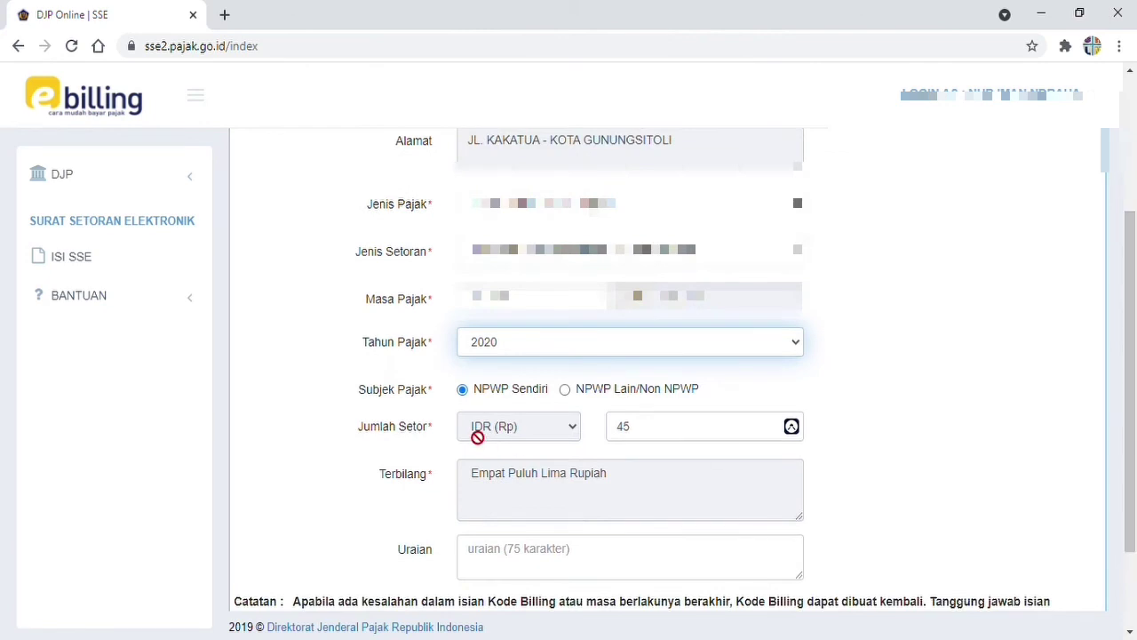
{"action": "left_click_drag", "start_coordinate": [1133, 493], "coordinate": [1134, 539]}
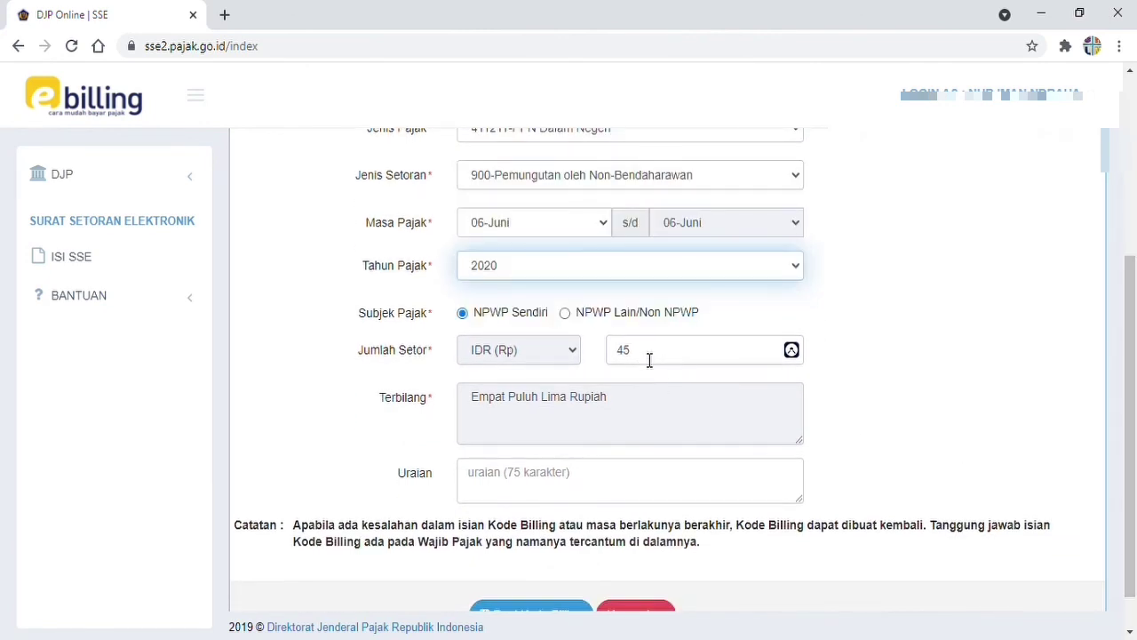
{"action": "left_click", "coordinate": [473, 482]}
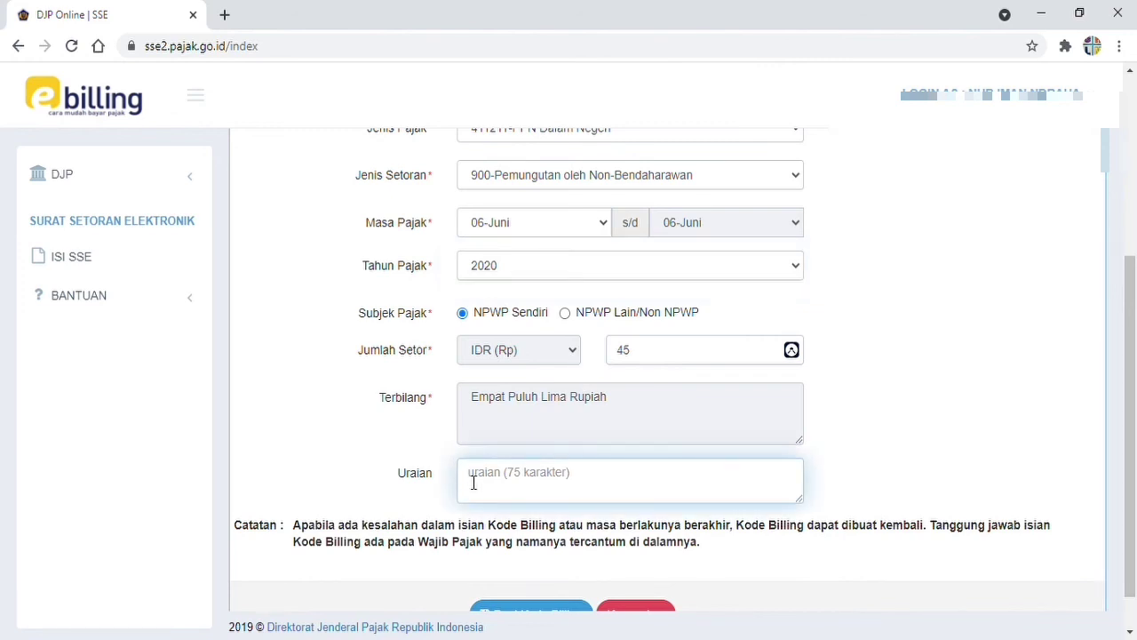
{"action": "type", "text": "PAJAK PENGAHSILAN"}
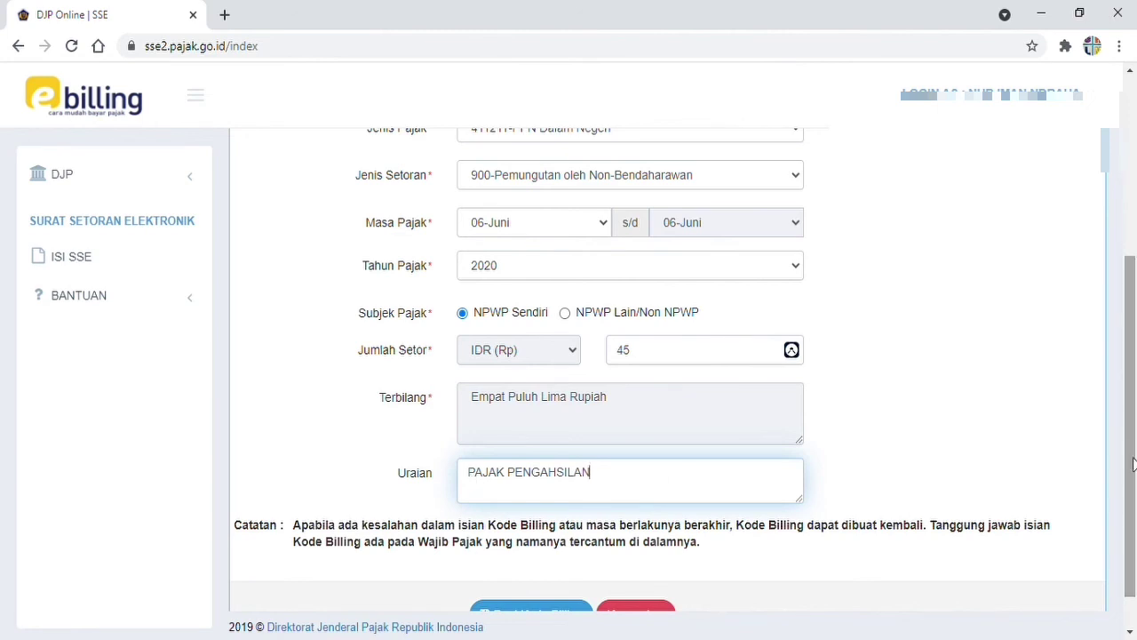
{"action": "left_click_drag", "start_coordinate": [1131, 496], "coordinate": [1131, 524]}
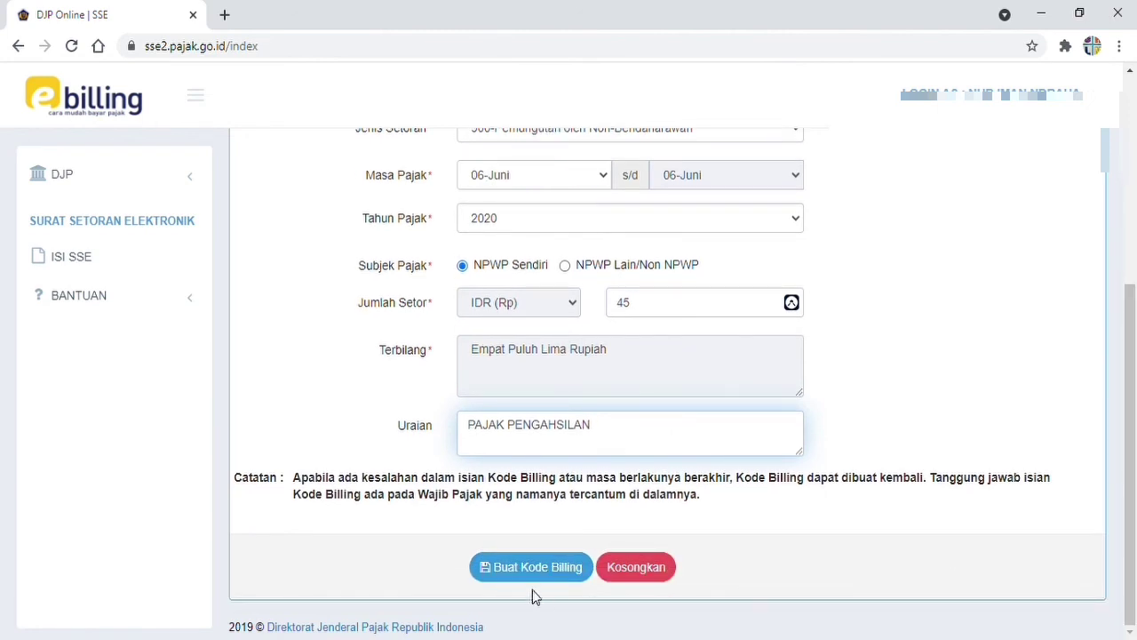
Request the Kode Billing with the security code, then dismiss the missing-code error alert
{"action": "left_click", "coordinate": [515, 573]}
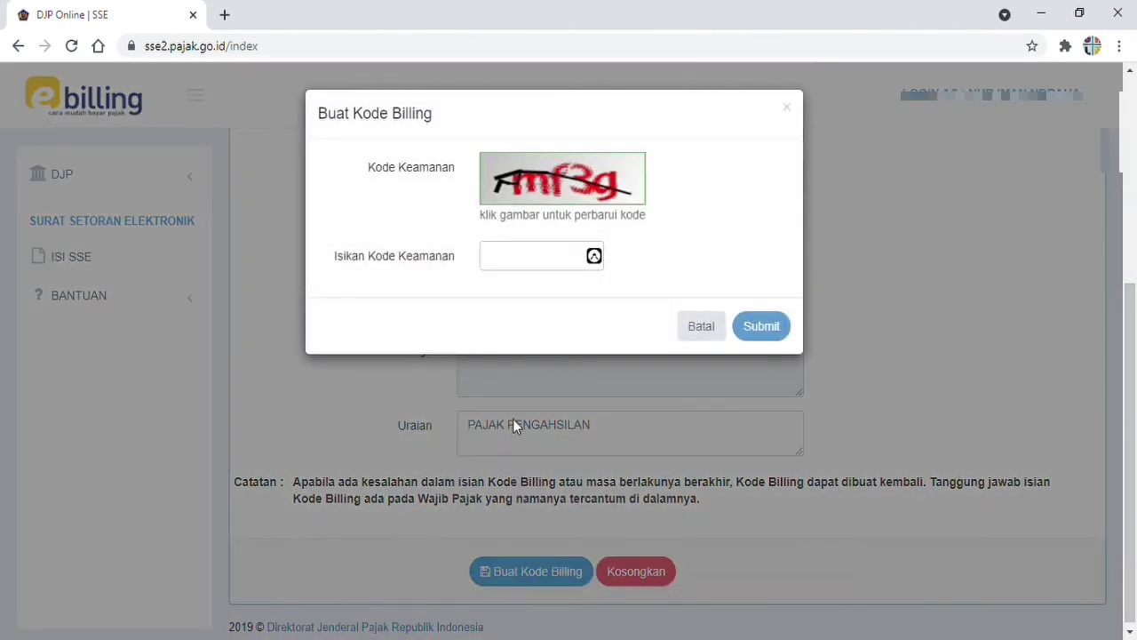
{"action": "left_click", "coordinate": [507, 263]}
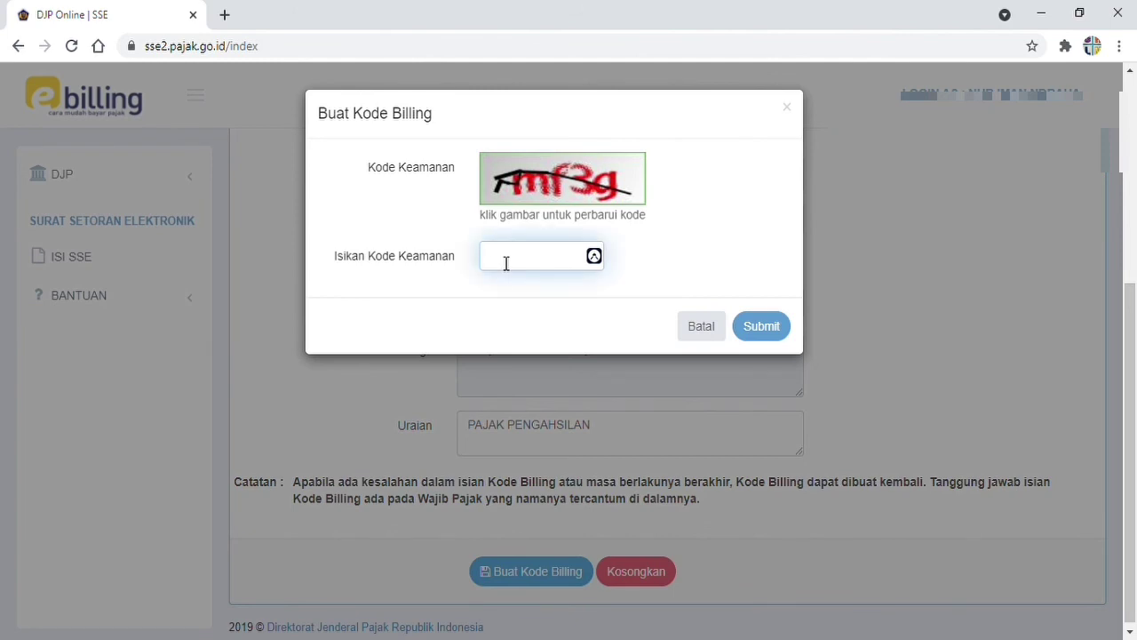
{"action": "type", "text": "MF3G"}
{"action": "key", "text": "BackSpace"}
{"action": "key", "text": "BackSpace"}
{"action": "key", "text": "BackSpace"}
{"action": "key", "text": "BackSpace"}
{"action": "type", "text": "mf39"}
{"action": "left_click", "coordinate": [769, 329]}
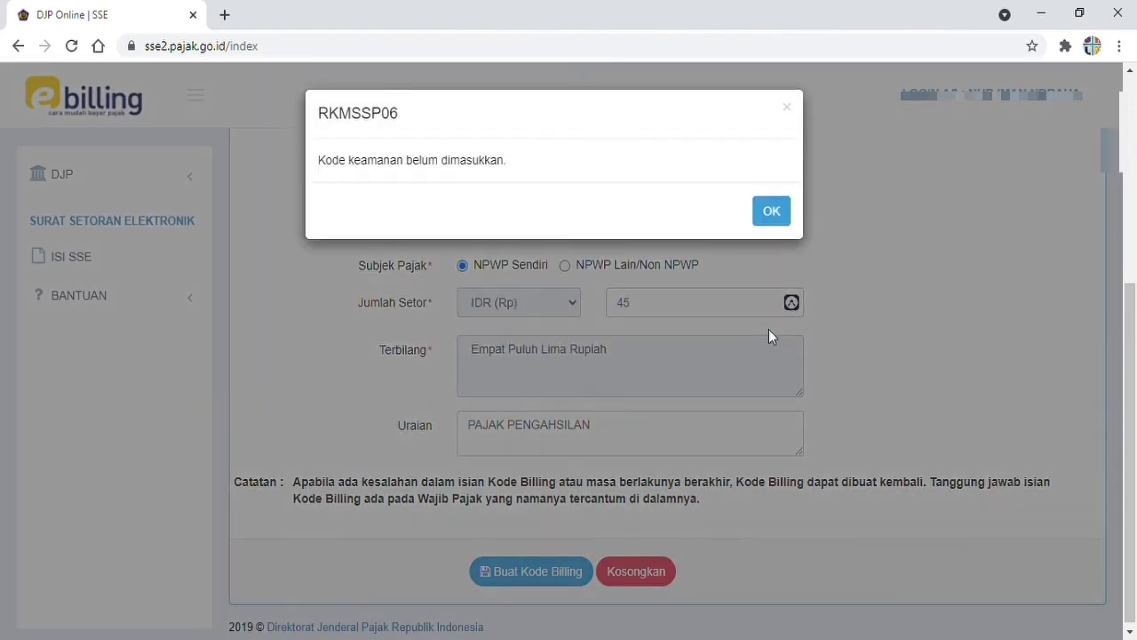
{"action": "left_click", "coordinate": [773, 222]}
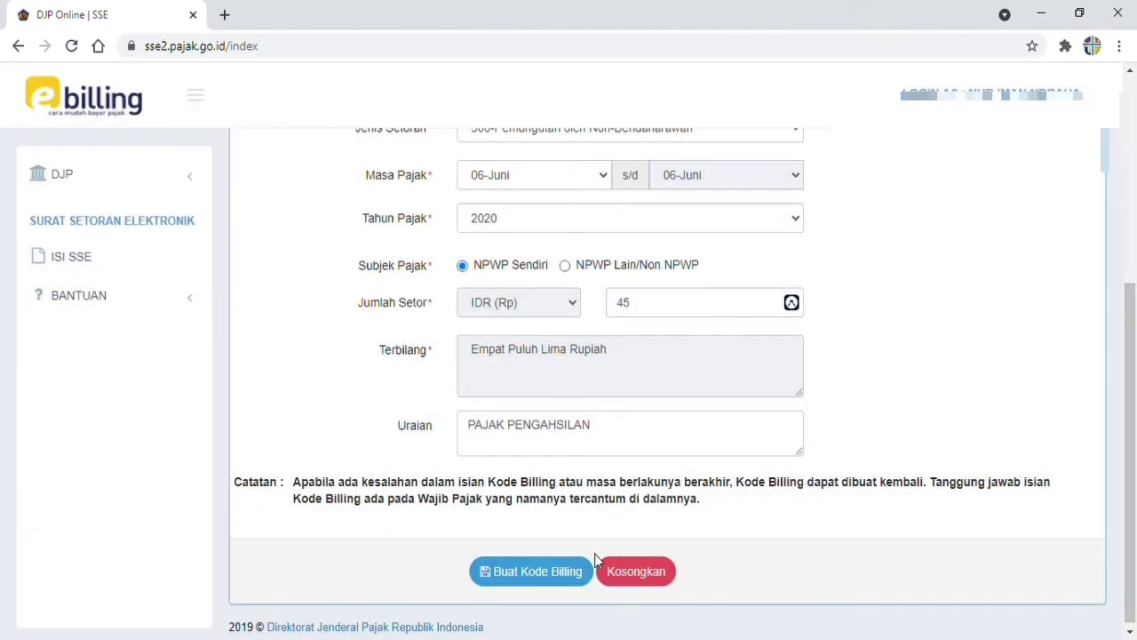
Retry Buat Kode Billing with the new security code and submit to generate the billing
{"action": "left_click", "coordinate": [545, 573]}
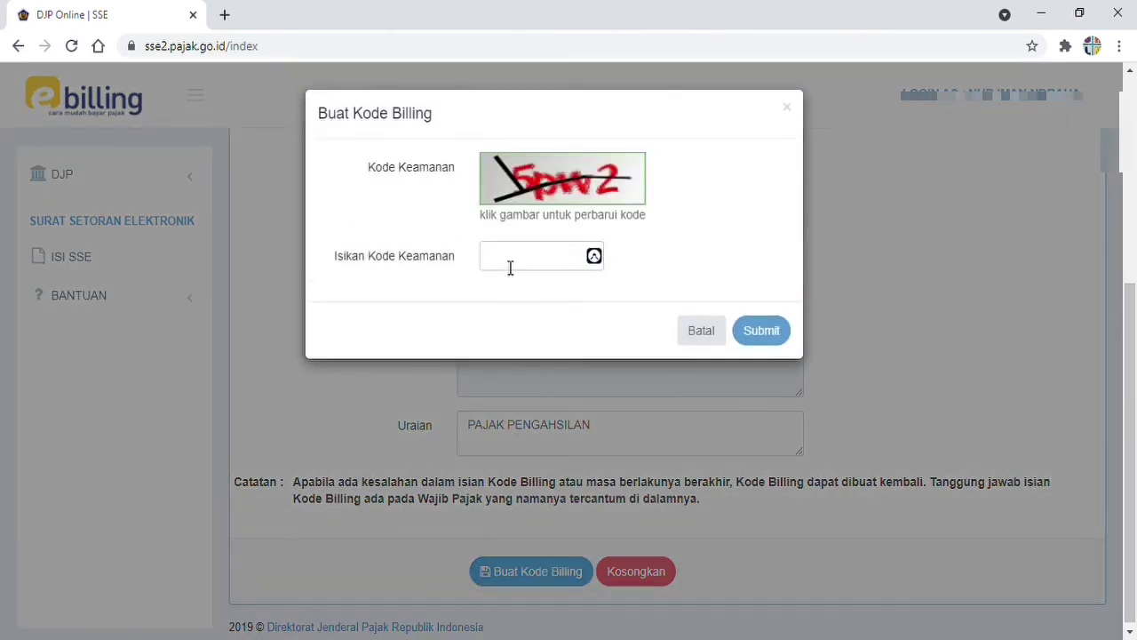
{"action": "left_click", "coordinate": [510, 265]}
{"action": "type", "text": "5"}
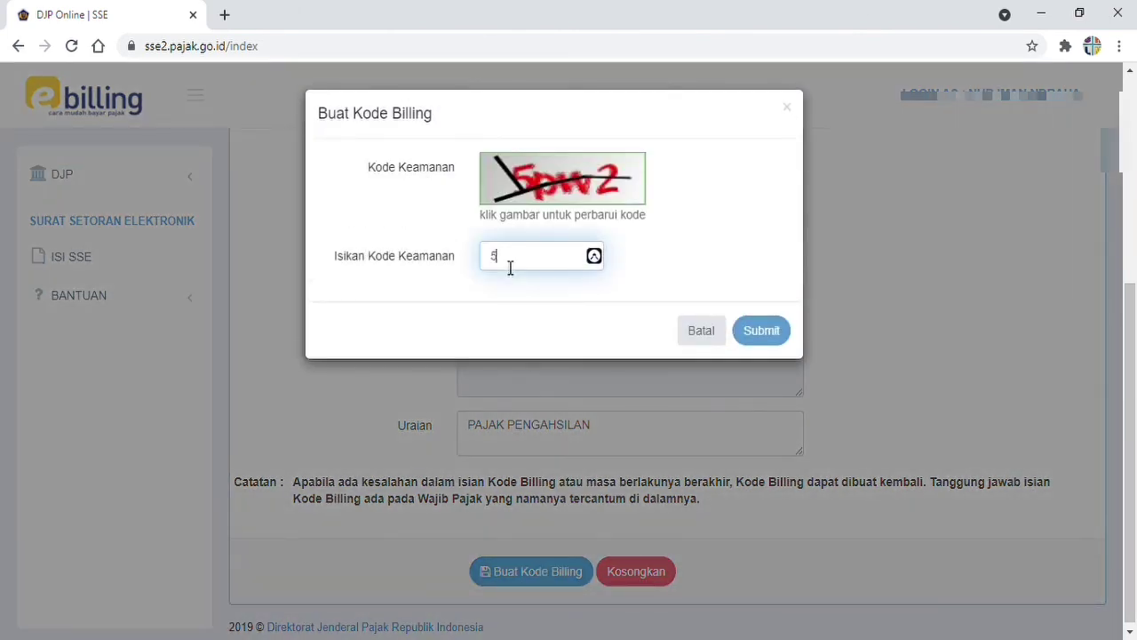
{"action": "type", "text": "pw2"}
{"action": "left_click", "coordinate": [771, 331]}
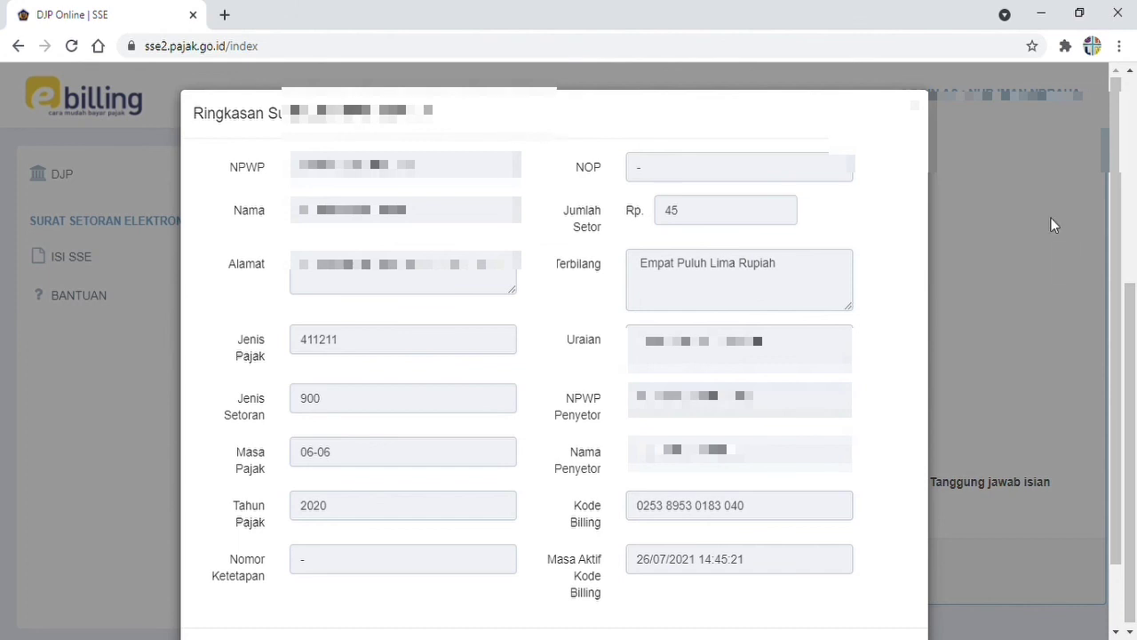
{"action": "left_click_drag", "start_coordinate": [1120, 268], "coordinate": [1118, 208]}
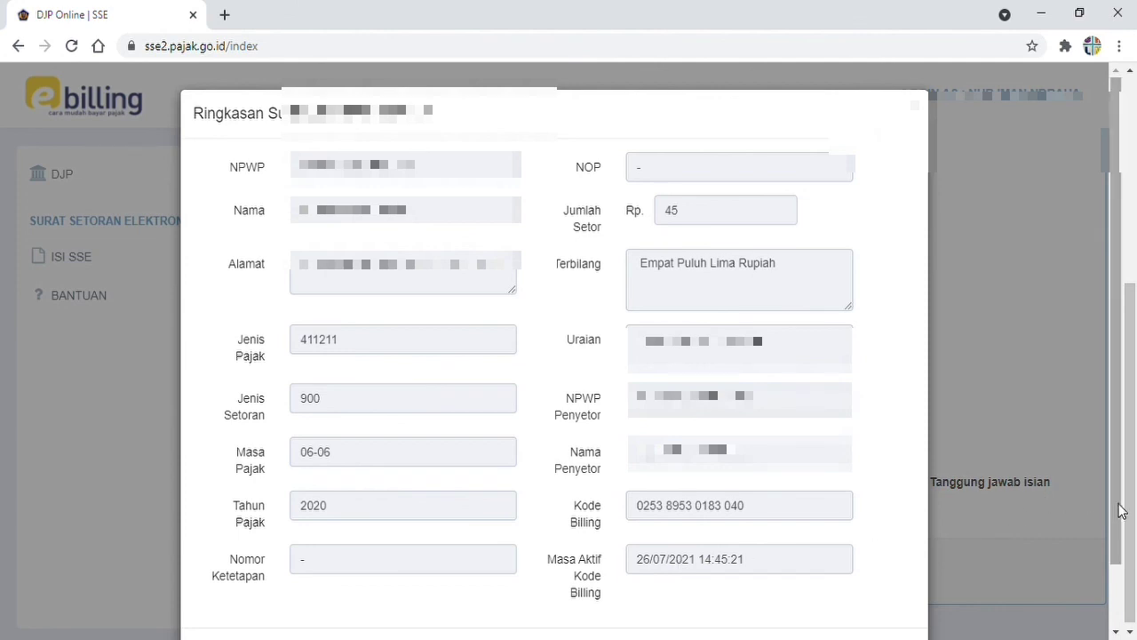
{"action": "scroll", "coordinate": [1121, 511], "scroll_direction": "down", "scroll_amount": 2}
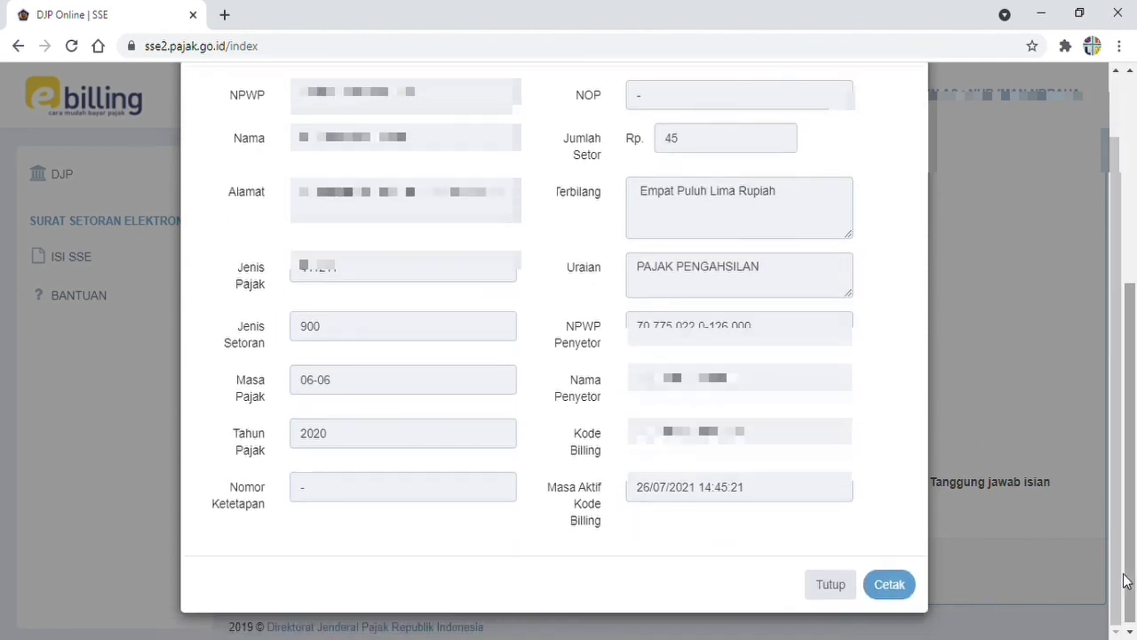
Print the Kode Billing summary from the Ringkasan dialog as Cetakan Kode Billing.pdf
{"action": "left_click", "coordinate": [881, 586]}
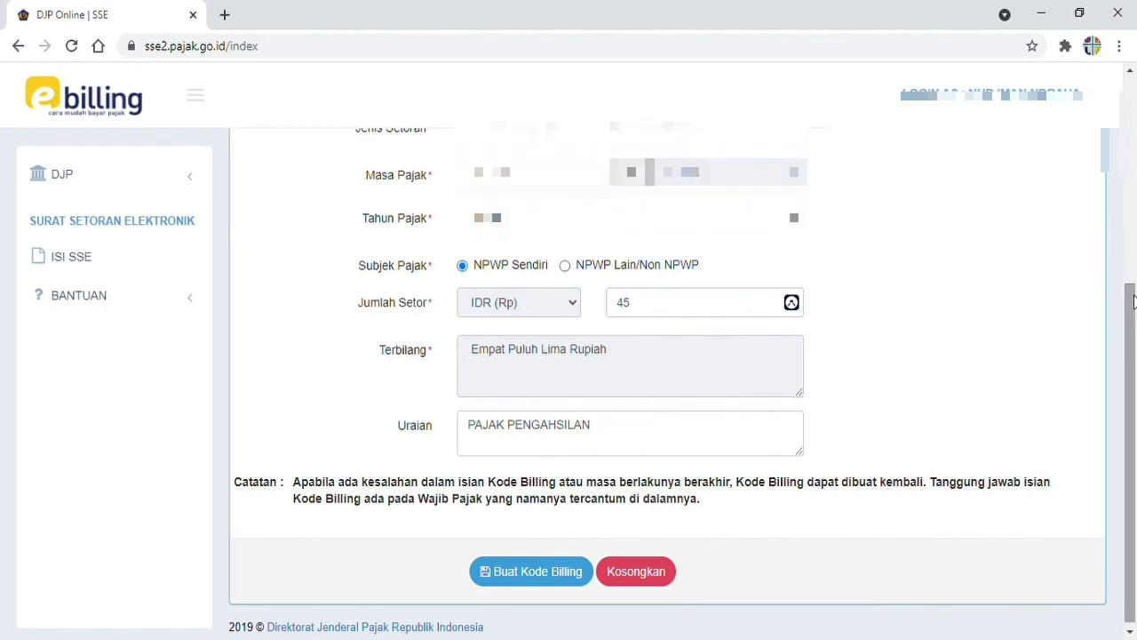
{"action": "scroll", "coordinate": [1133, 302], "scroll_direction": "up", "scroll_amount": 5}
{"action": "scroll", "coordinate": [1132, 302], "scroll_direction": "down", "scroll_amount": 5}
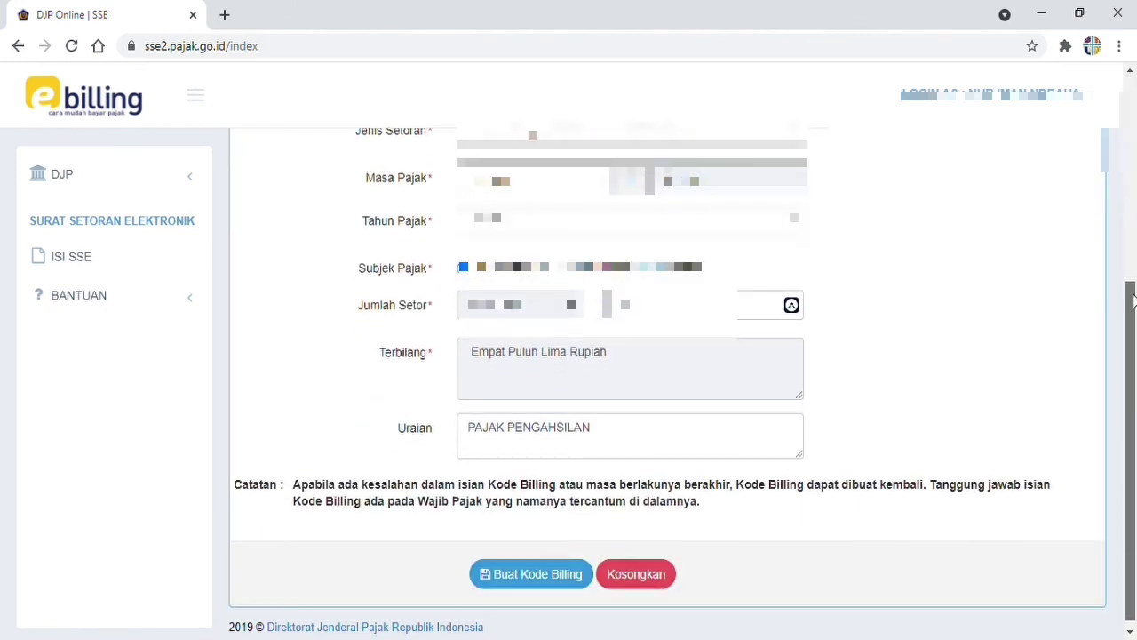
{"action": "scroll", "coordinate": [1133, 266], "scroll_direction": "up", "scroll_amount": 2}
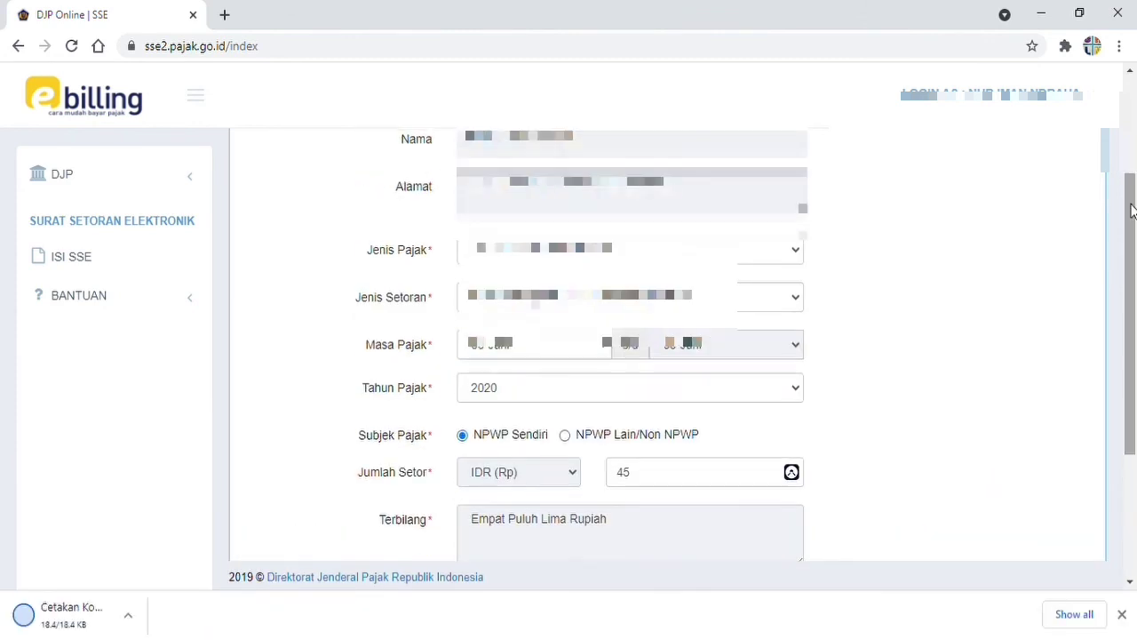
Open the downloaded Cetakan Kode Billing.pdf, then return to the previous page
{"action": "left_click", "coordinate": [78, 627]}
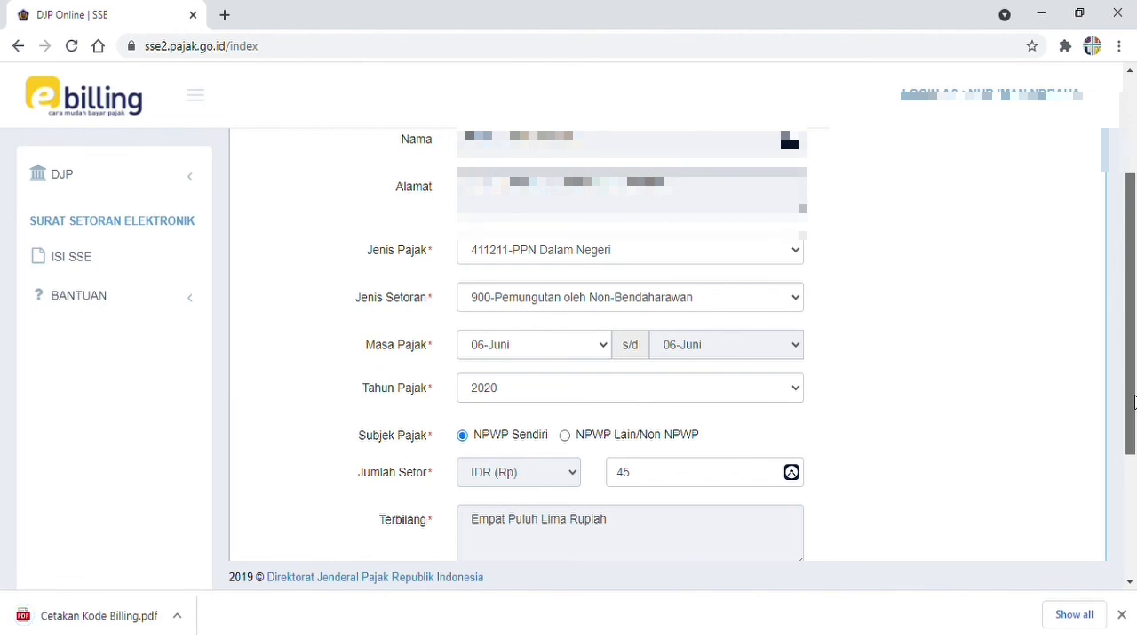
{"action": "left_click_drag", "start_coordinate": [1133, 401], "coordinate": [1132, 504]}
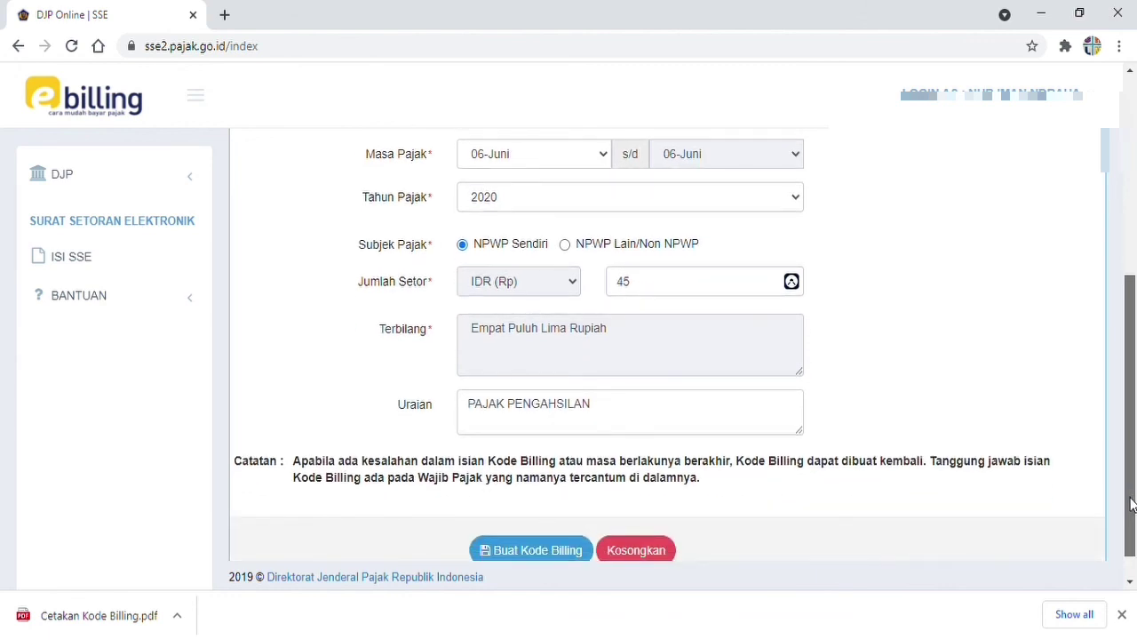
{"action": "left_click_drag", "start_coordinate": [1131, 504], "coordinate": [1130, 257]}
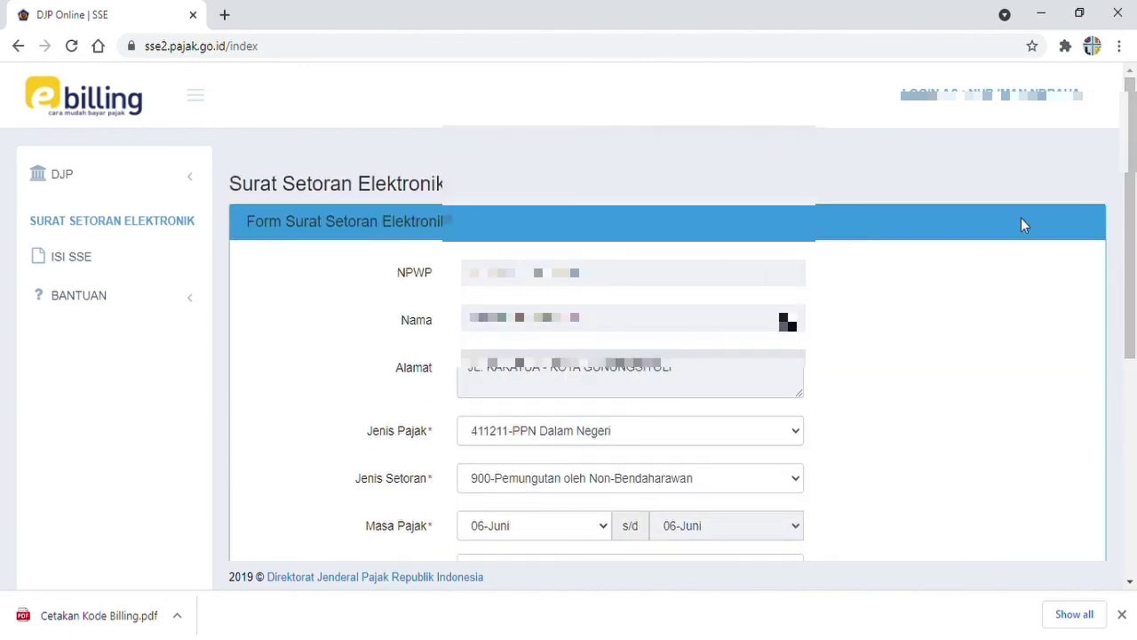
{"action": "left_click", "coordinate": [16, 50]}
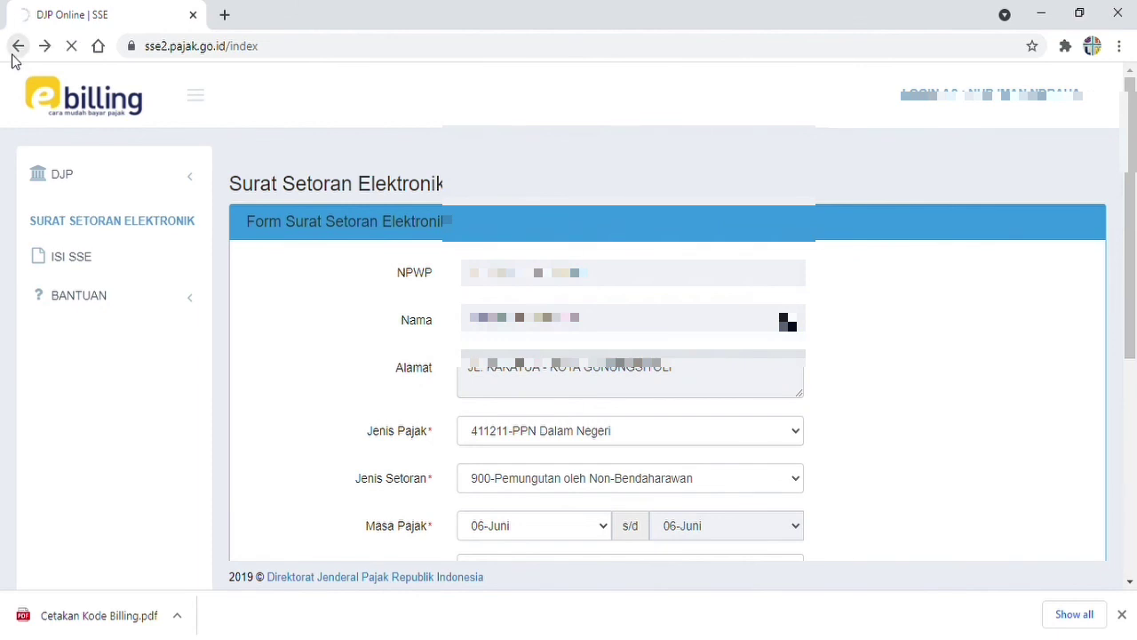